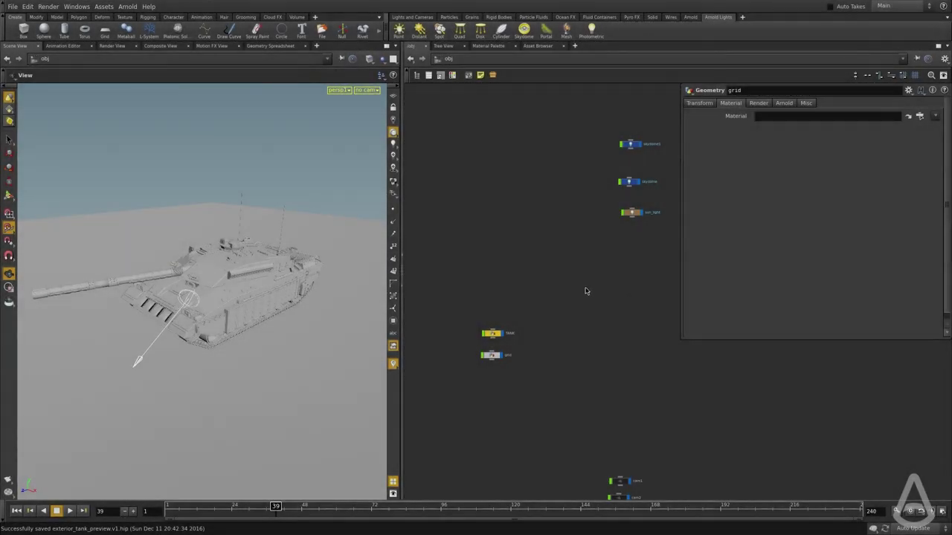
Create an Arnold Standard shader in the shop network and name it tank.
left_click_drag(275, 315, 238, 329)
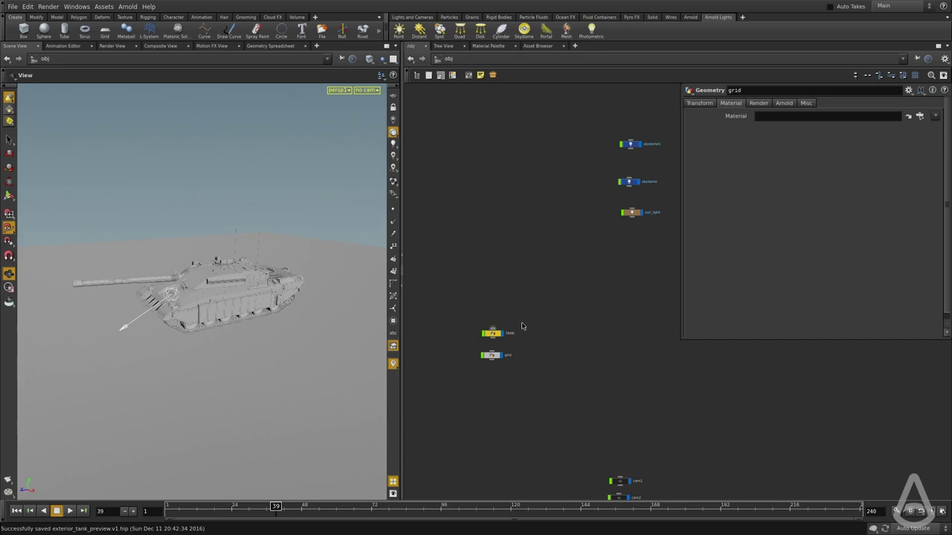
left_click(465, 59)
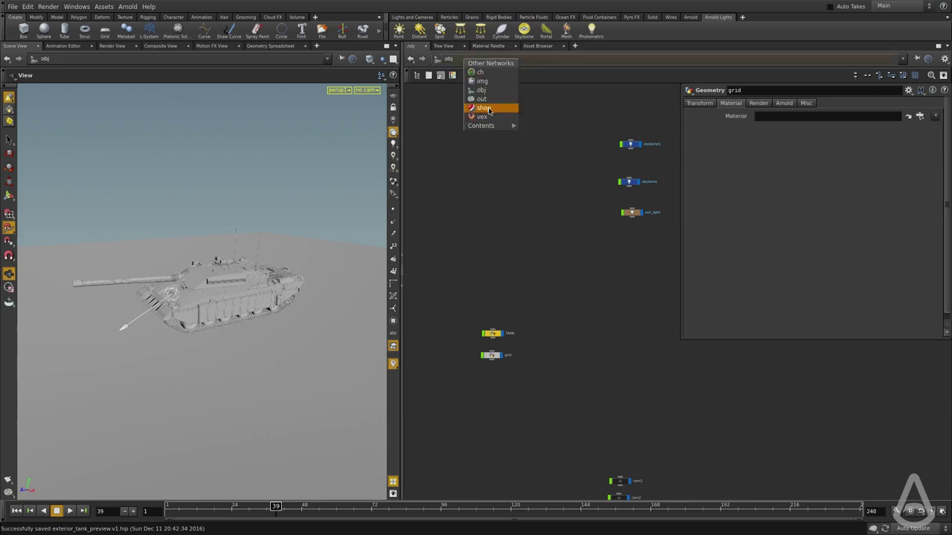
left_click(484, 108)
key("Tab")
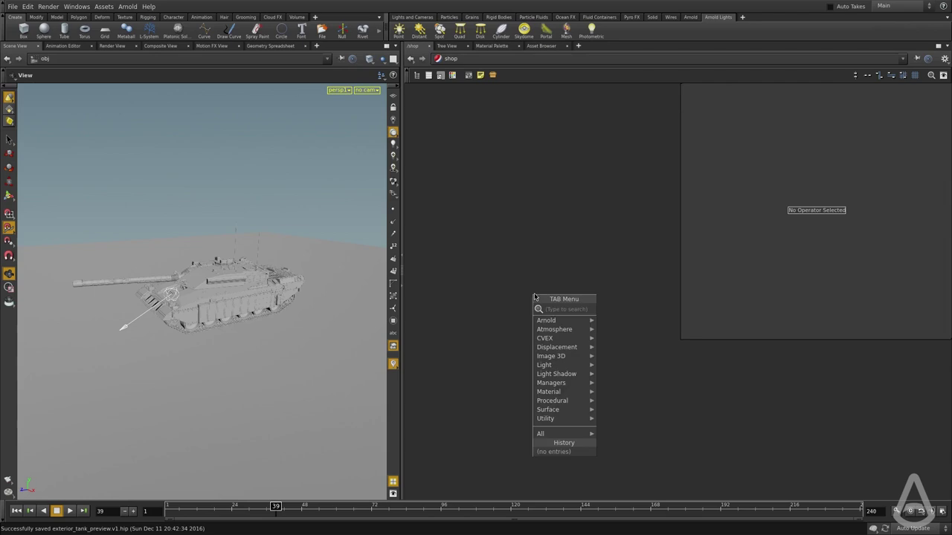
type("stand")
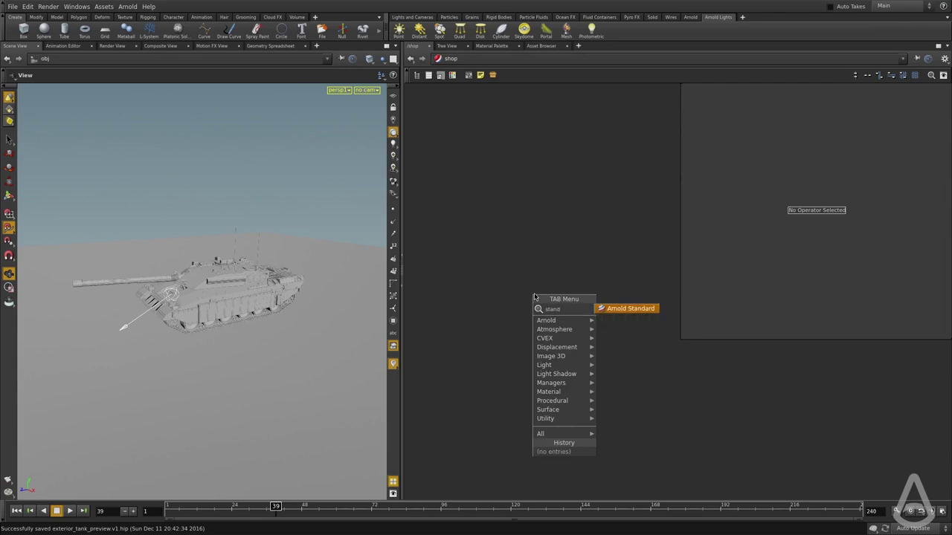
left_click(638, 309)
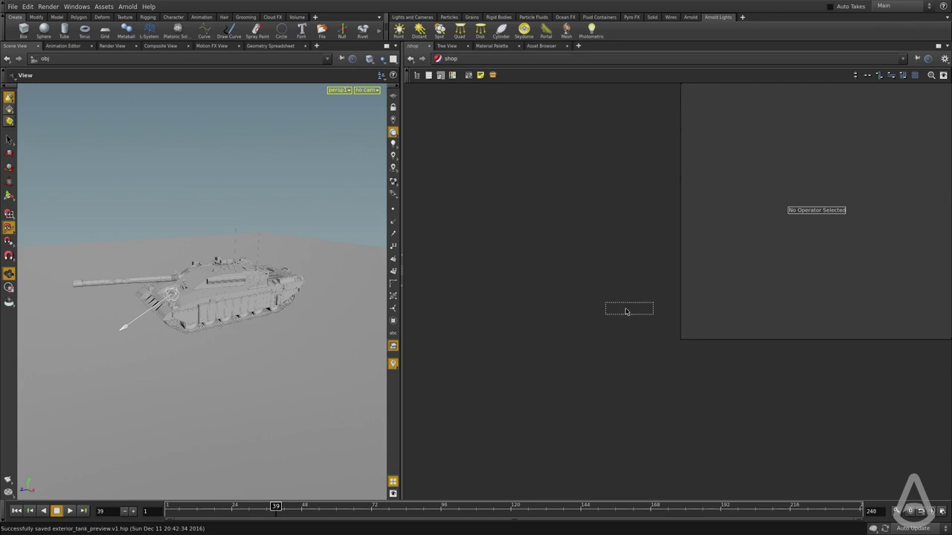
left_click(626, 309)
double_click(807, 90)
type("tank")
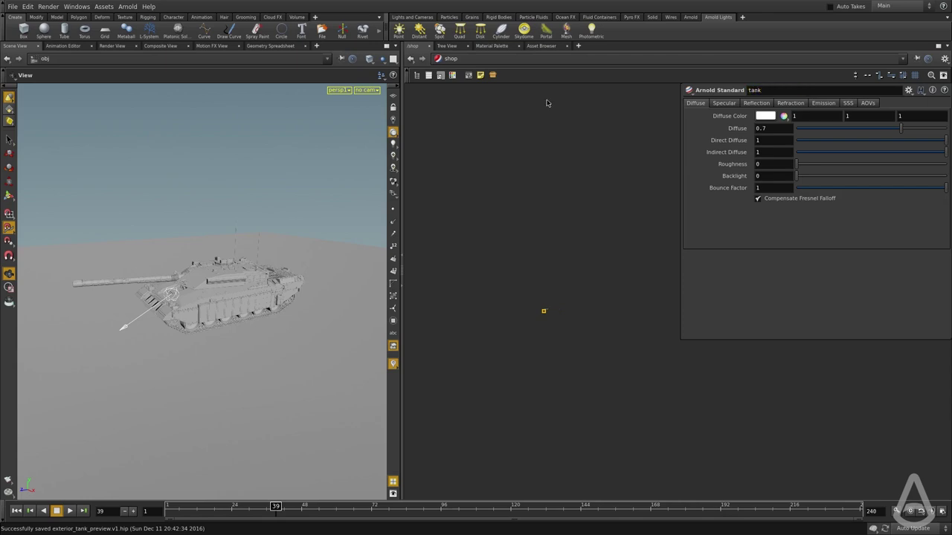
Set the tank shader's diffuse colour to a pale orange with hue 31 and saturation 0.428.
left_click(765, 116)
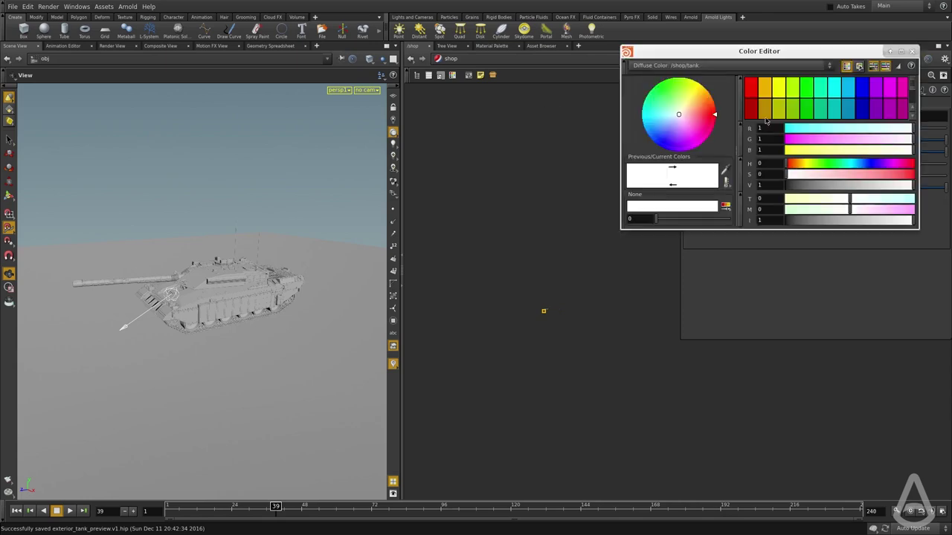
left_click(797, 164)
left_click_drag(810, 173, 840, 172)
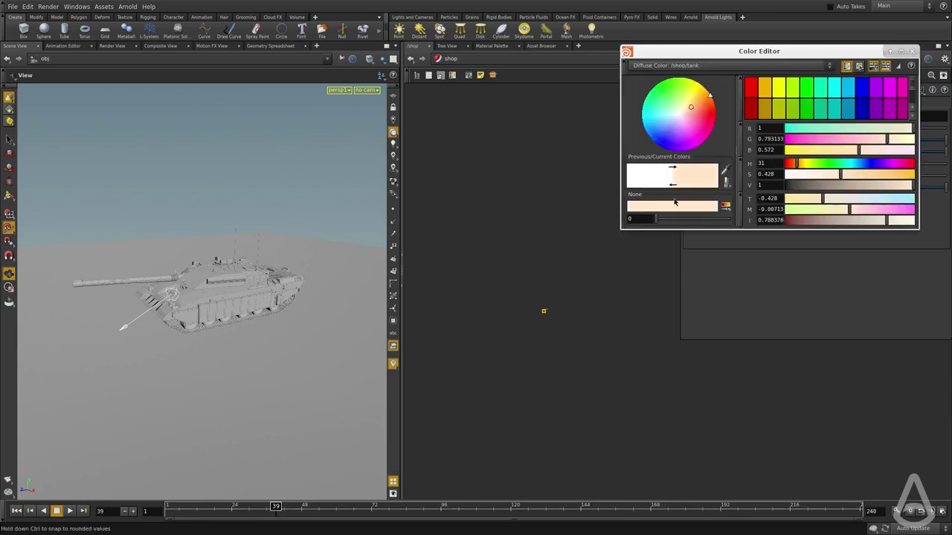
scroll(564, 334, "up", 2)
scroll(533, 284, "up", 6)
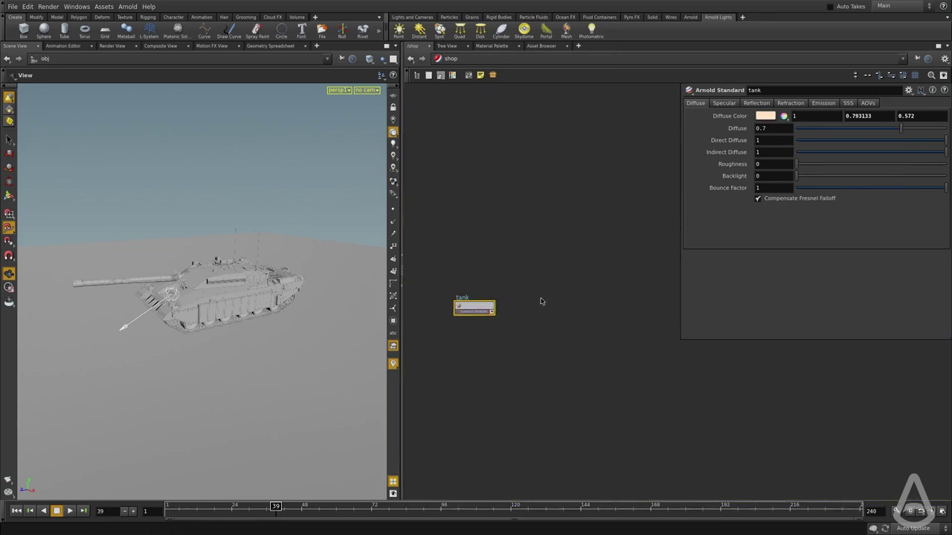
Create a second Arnold Standard shader below the tank shader and name it barrels.
right_click_drag(195, 283, 259, 289)
left_click_drag(260, 289, 304, 359)
left_click_drag(110, 421, 569, 374)
key("Tab")
type("arno")
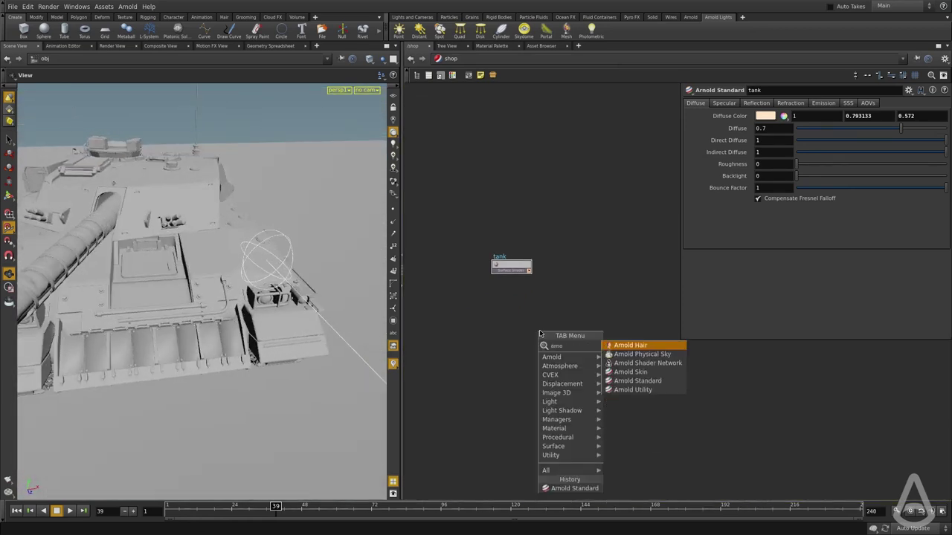
left_click(636, 381)
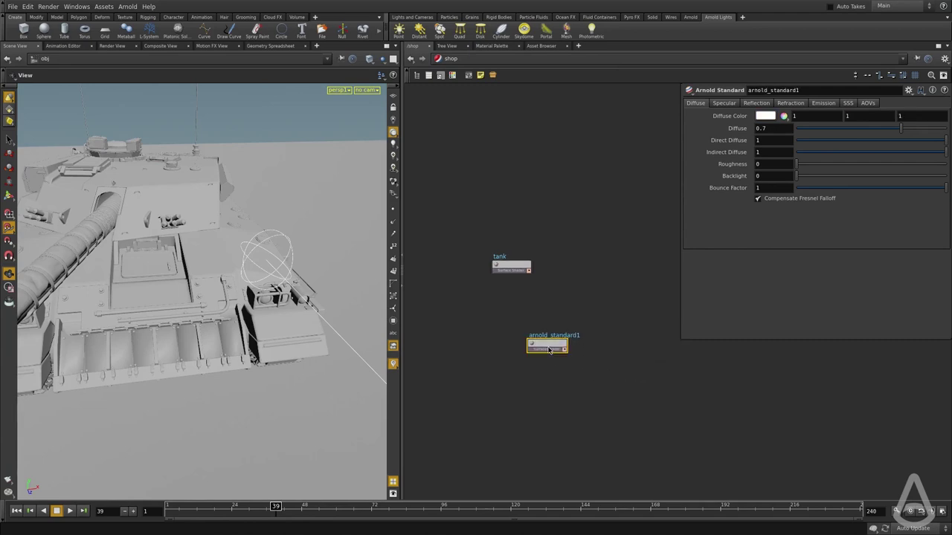
double_click(772, 90)
type("barrels")
key("Return")
Set the barrels shader's diffuse colour to dark grey 0.167 and its diffuse weight to 0.454.
left_click(766, 116)
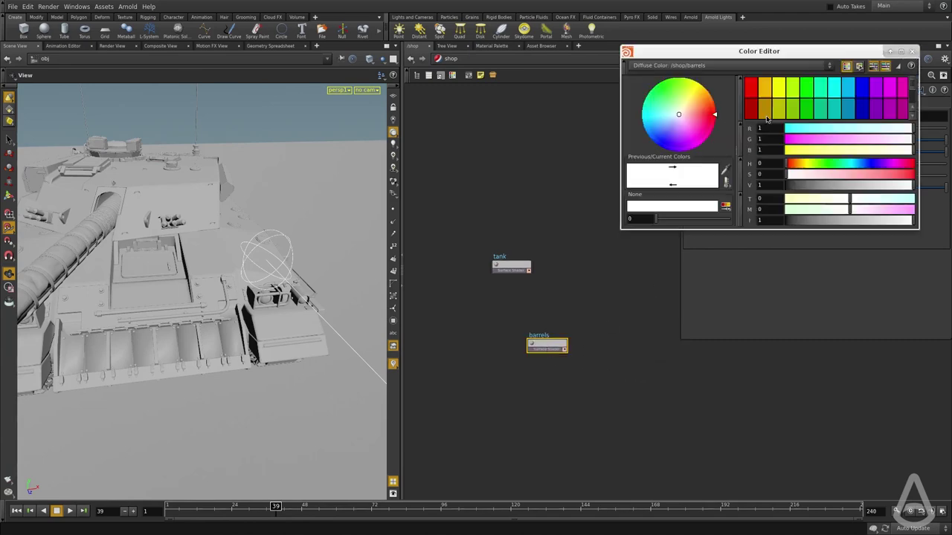
left_click_drag(821, 182, 807, 187)
key("Escape")
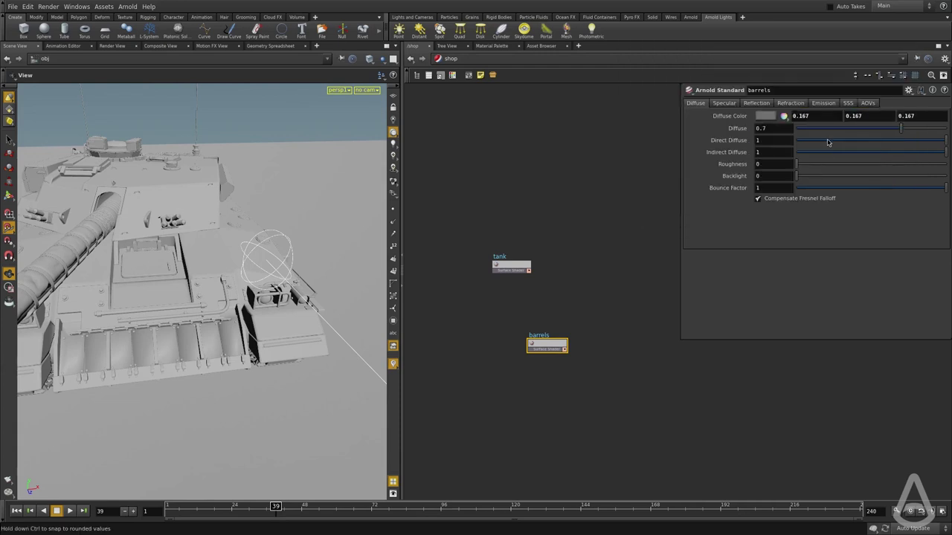
middle_click_drag(598, 350, 610, 311)
left_click_drag(565, 308, 525, 311)
Create a third Arnold Standard shader below the barrels shader and name it ground.
key("Tab")
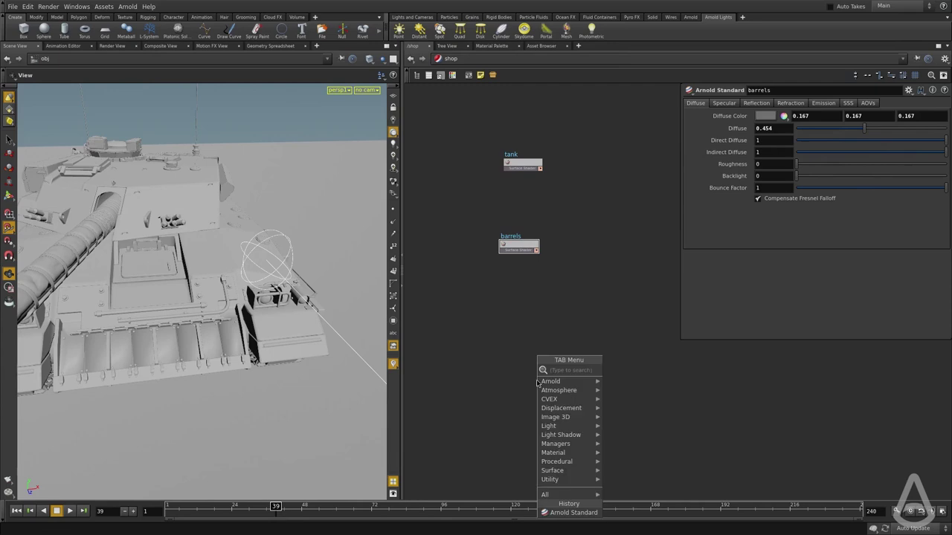
mouse_move(554, 382)
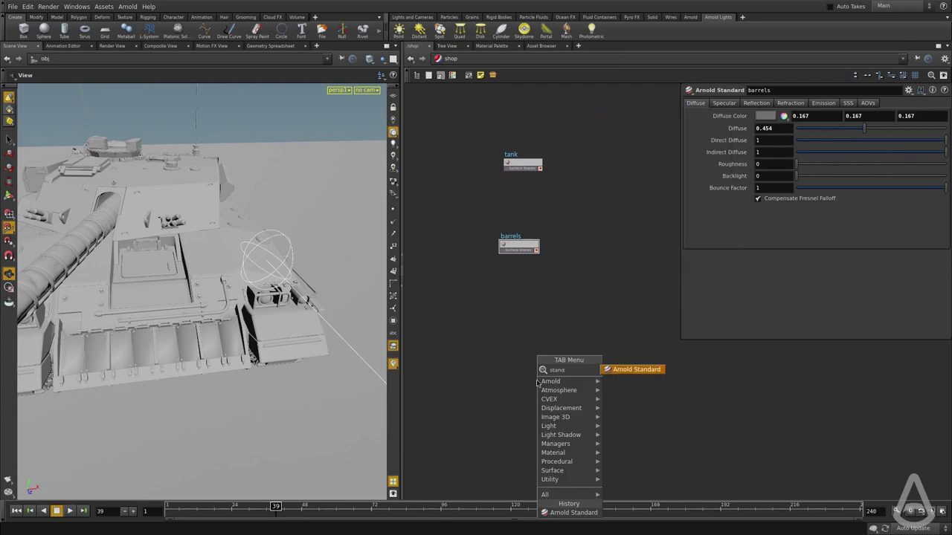
left_click(639, 370)
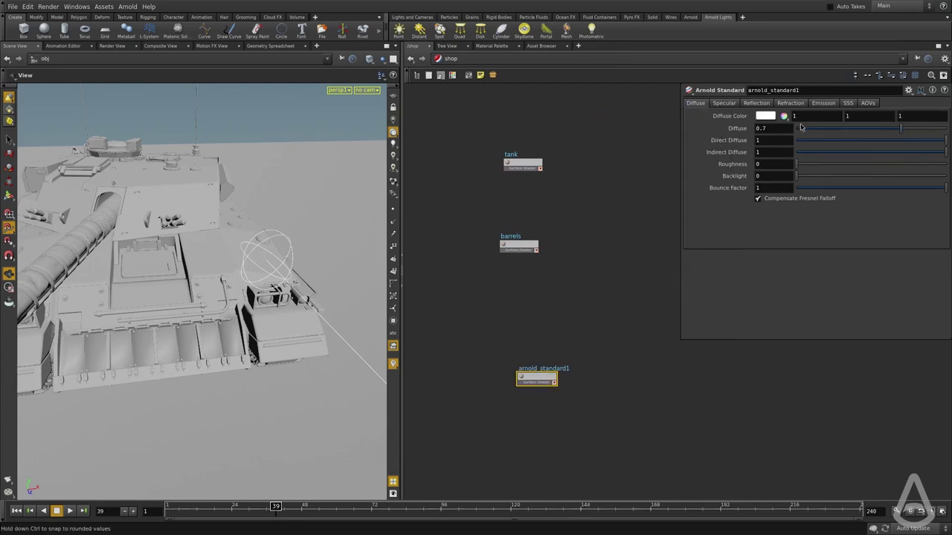
double_click(533, 368)
type("ground")
key("Return")
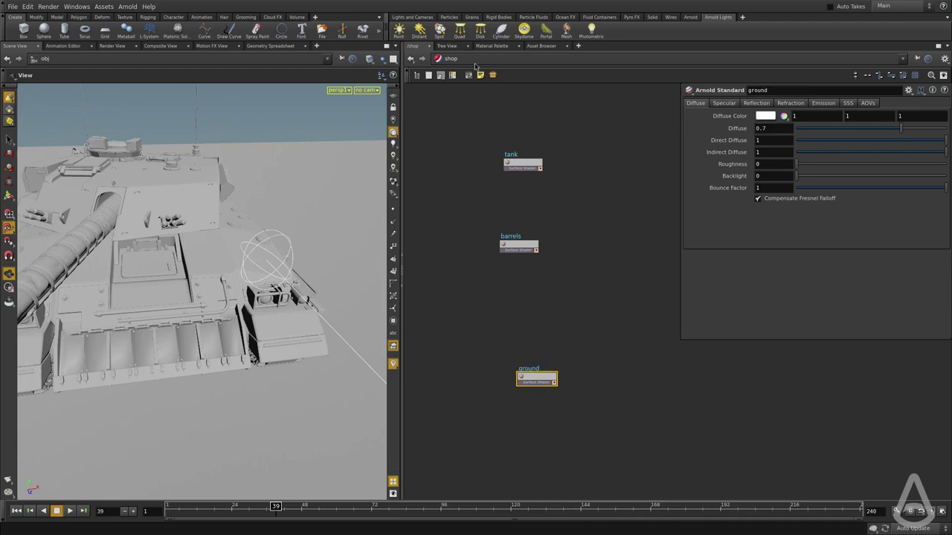
Return to the obj network and assign the ground shader as the material of the grid object.
left_click(467, 60)
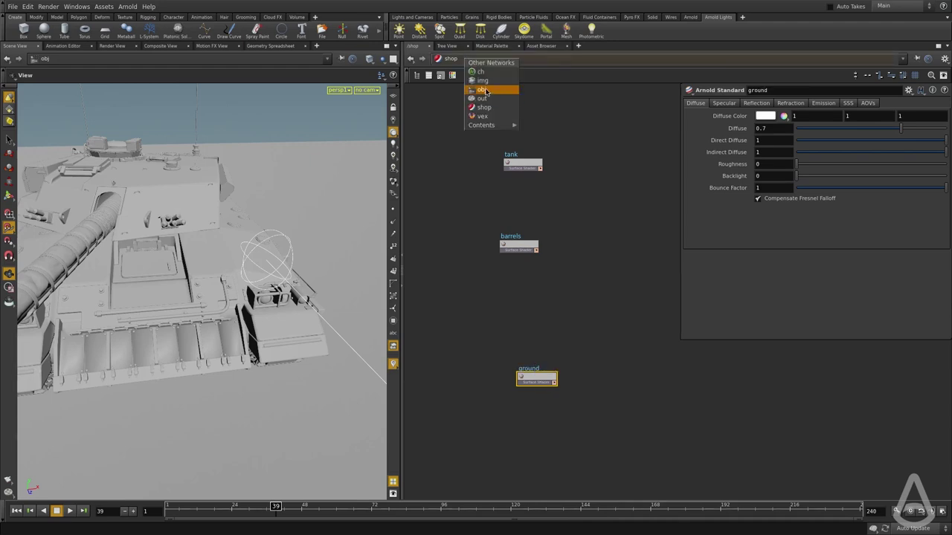
left_click(484, 90)
middle_click_drag(512, 317, 544, 263)
scroll(543, 264, "up", 2)
left_click_drag(549, 257, 489, 285)
scroll(566, 308, "up", 1)
left_click_drag(566, 306, 464, 356)
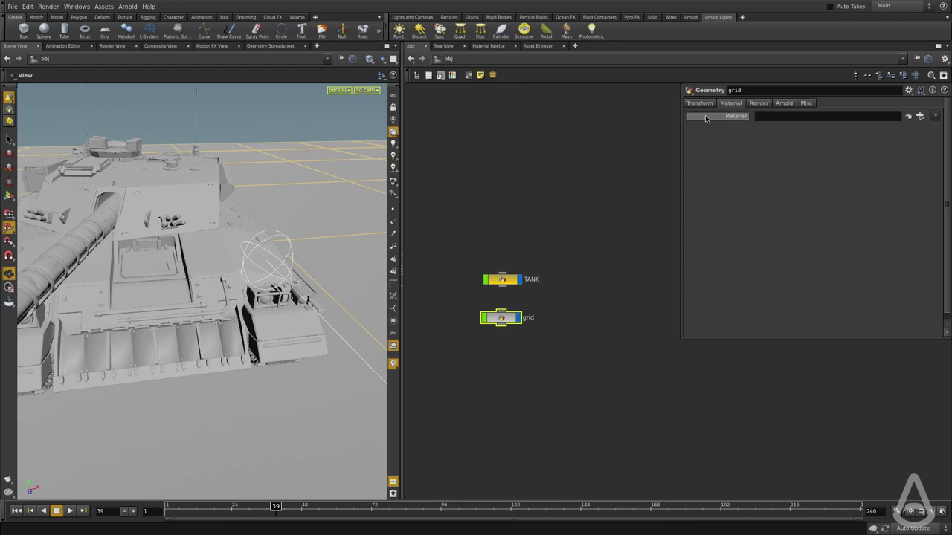
left_click(920, 117)
left_click(839, 183)
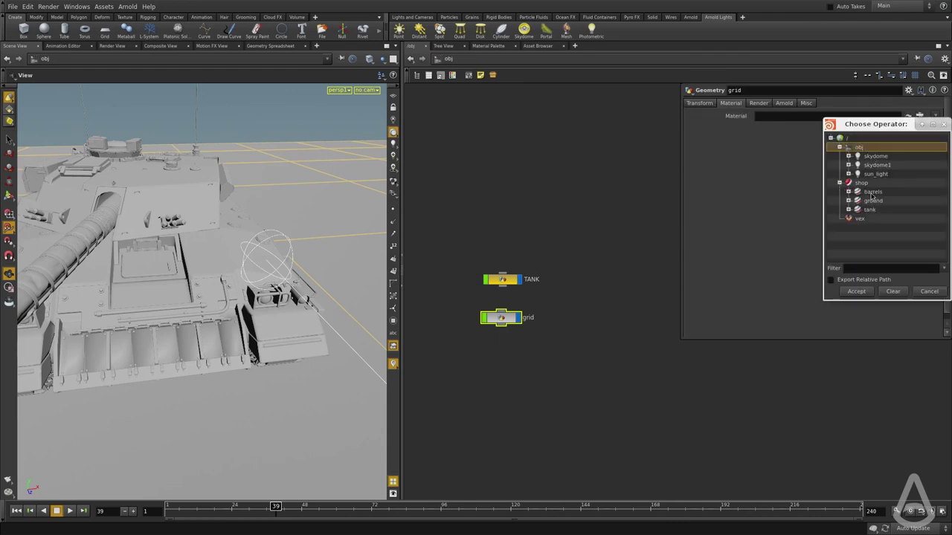
left_click(870, 211)
left_click(872, 200)
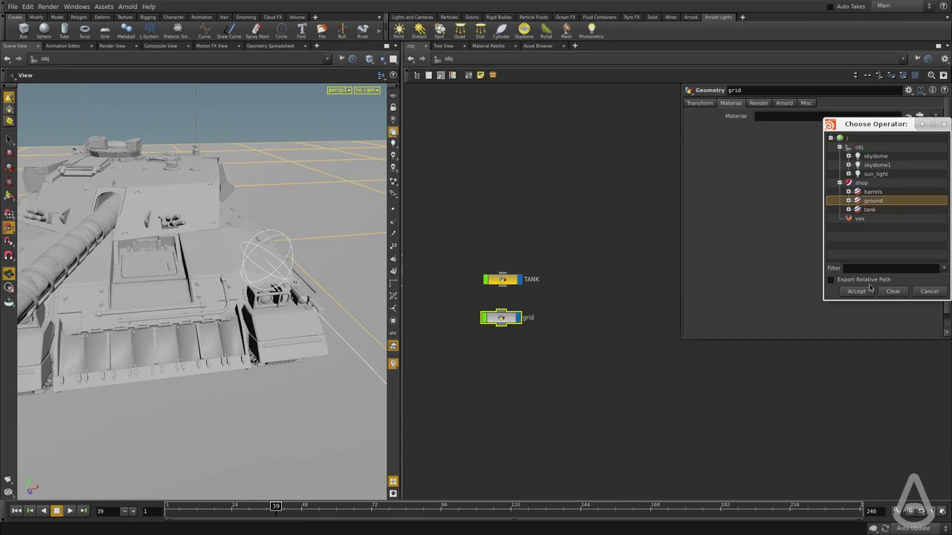
left_click(863, 291)
Clear the material assignment on the TANK object.
scroll(565, 338, "up", 1)
left_click_drag(570, 297, 479, 264)
left_click_drag(185, 269, 271, 229, "alt")
right_click_drag(271, 228, 198, 232, "alt")
left_click_drag(198, 232, 216, 208, "alt")
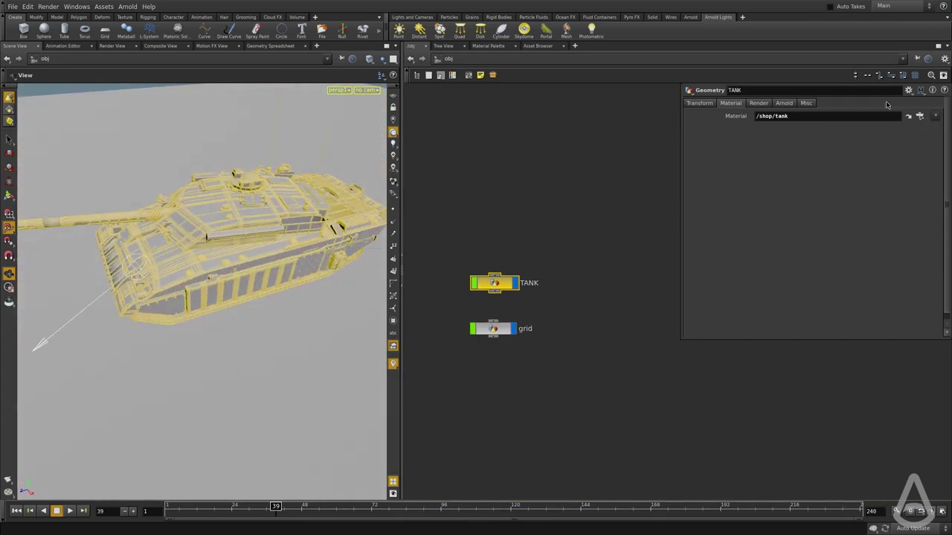
left_click(796, 117)
key("BackSpace")
left_click(920, 116)
left_click(929, 292)
Enter the TANK object's geometry network to reach its barrels and tank Blast branches.
left_click_drag(198, 174, 229, 320)
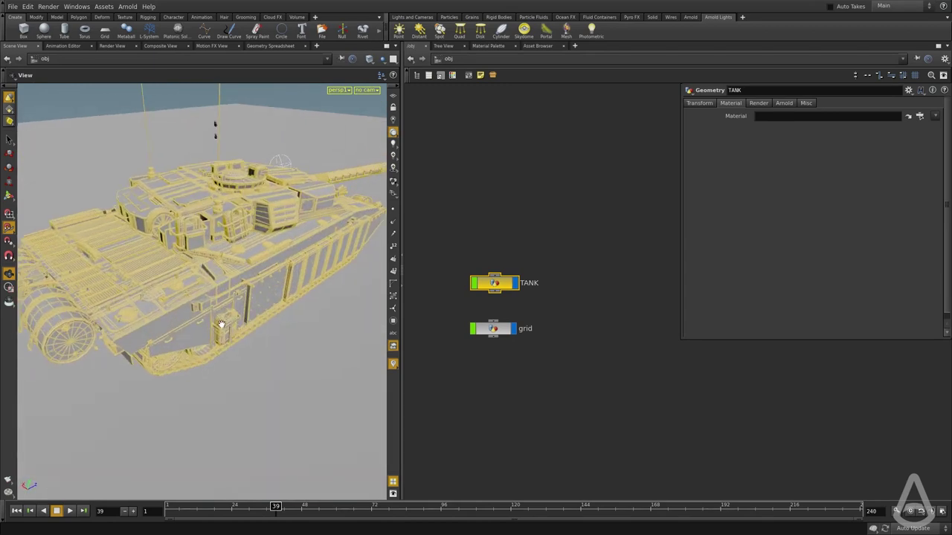
left_click_drag(206, 234, 255, 270)
double_click(496, 287)
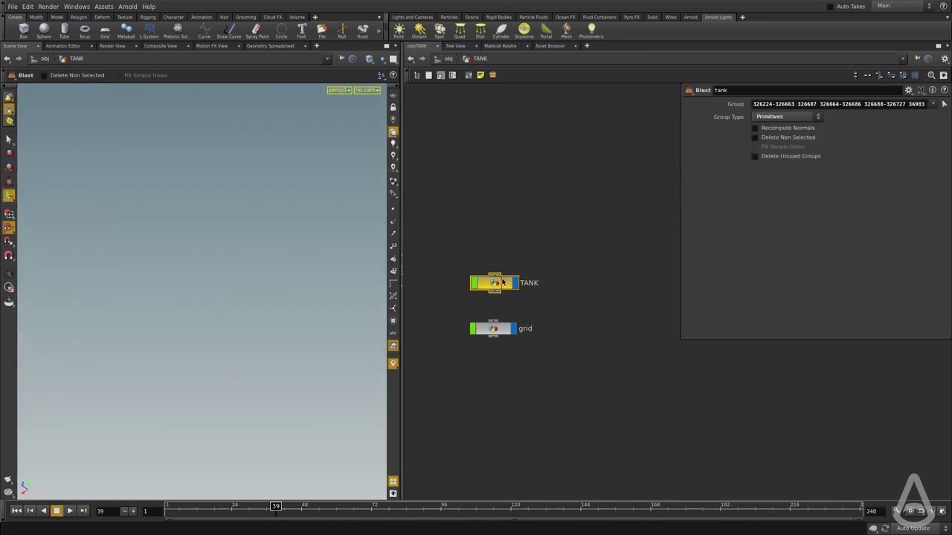
left_click_drag(513, 331, 545, 416)
left_click_drag(531, 140, 525, 130)
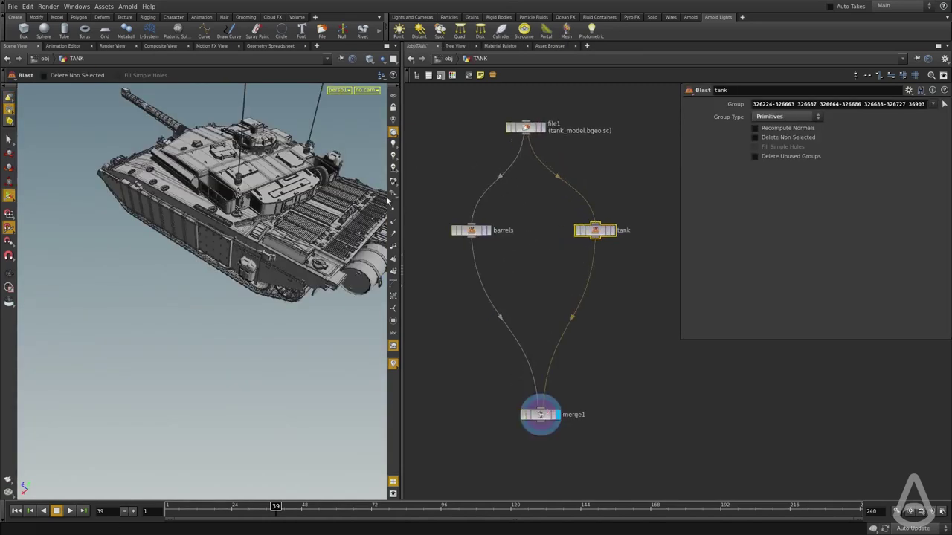
Display the barrels and tank Blast nodes in turn to examine which geometry each one isolates.
left_click(471, 229)
left_click(487, 229)
left_click_drag(327, 193, 192, 310)
middle_click_drag(476, 282, 515, 264)
middle_click_drag(646, 250, 533, 278)
left_click(521, 239)
left_click(539, 239)
middle_click_drag(467, 281, 596, 285)
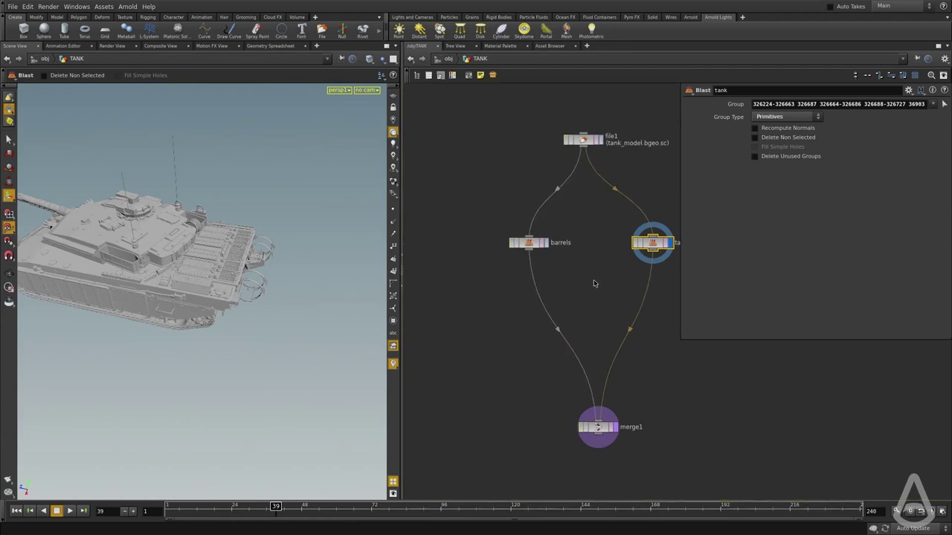
scroll(596, 284, "up", 1)
left_click(516, 236)
left_click(536, 236)
Insert a Material node between the barrels Blast node and the merge.
key("Tab")
type("se")
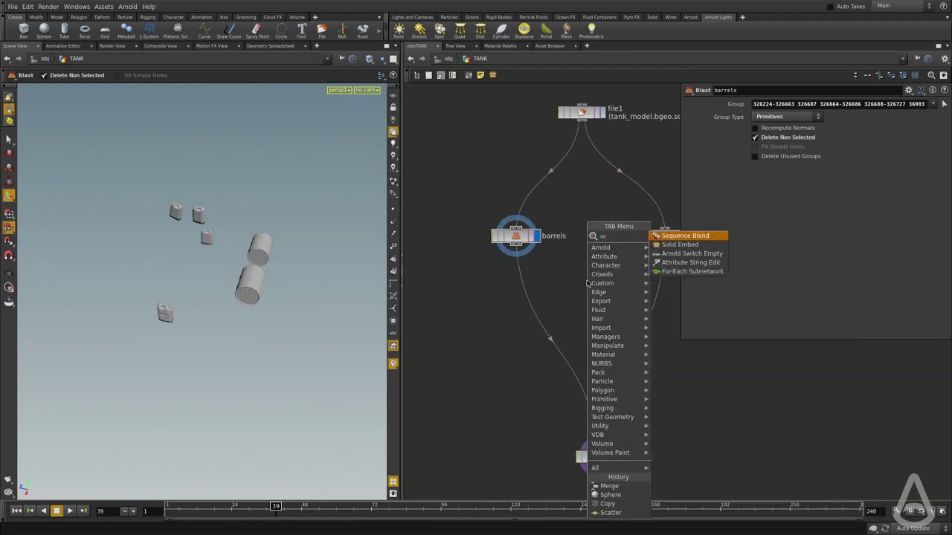
key("Escape")
key("Tab")
type("mate")
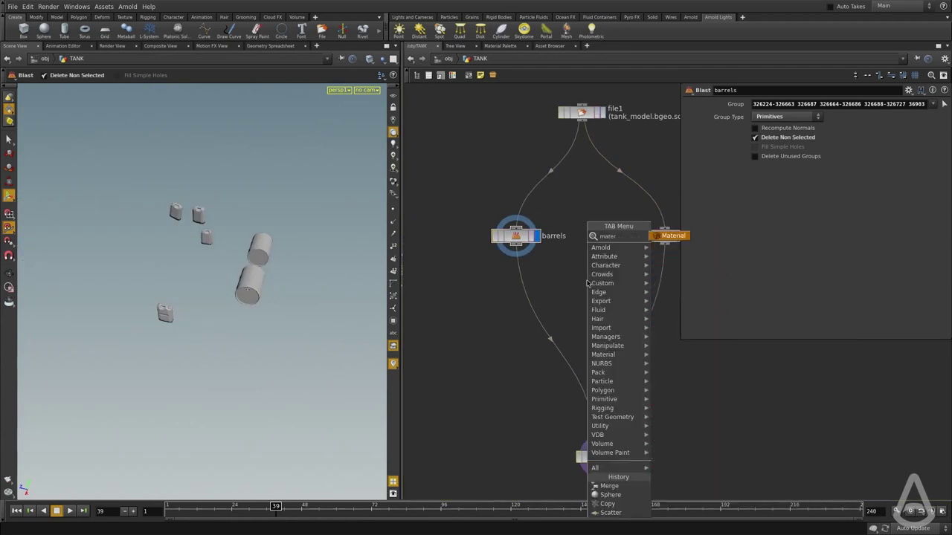
left_click(664, 237)
left_click(533, 298)
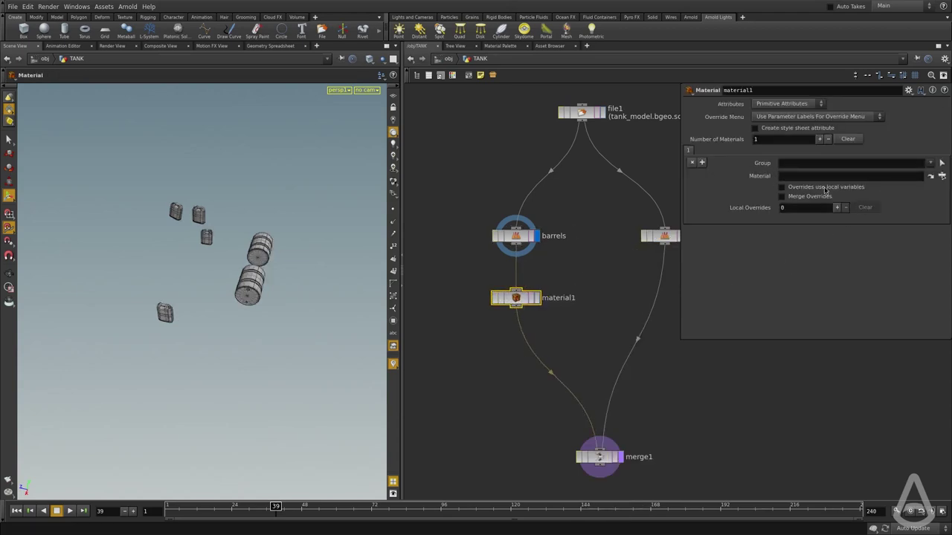
Assign the /shop/barrels shader to the Material node on the barrels branch.
left_click(941, 176)
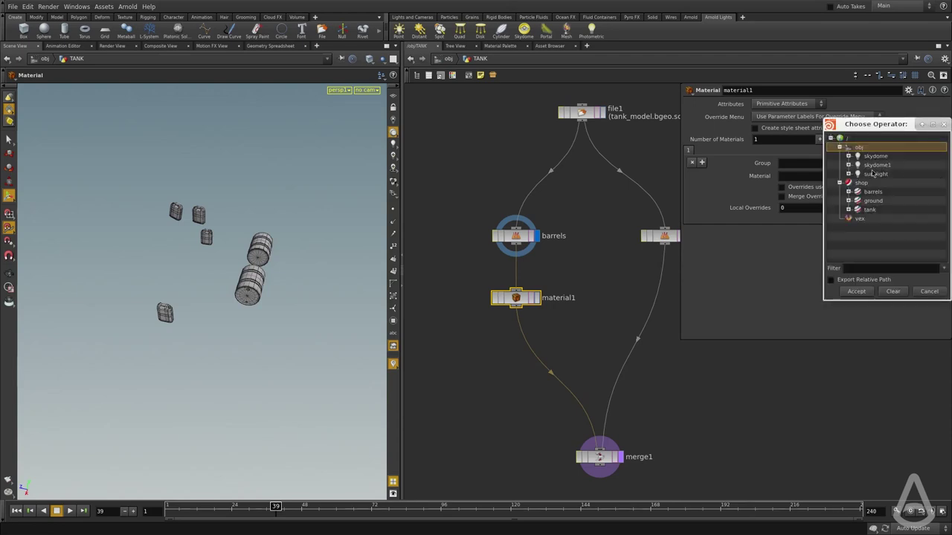
left_click(871, 194)
left_click(856, 292)
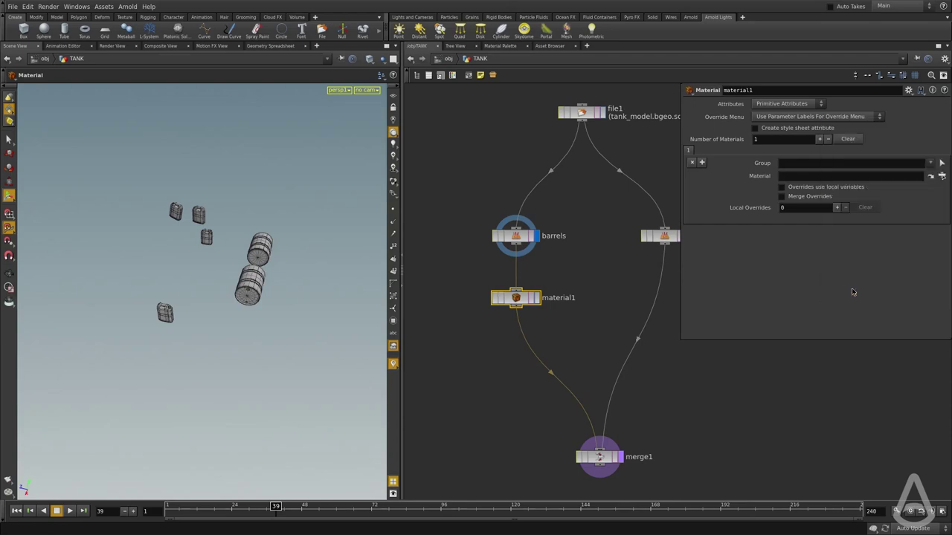
Insert a second Material node between the tank Blast node and the merge.
middle_click_drag(588, 308, 519, 288)
key("Tab")
type("mater")
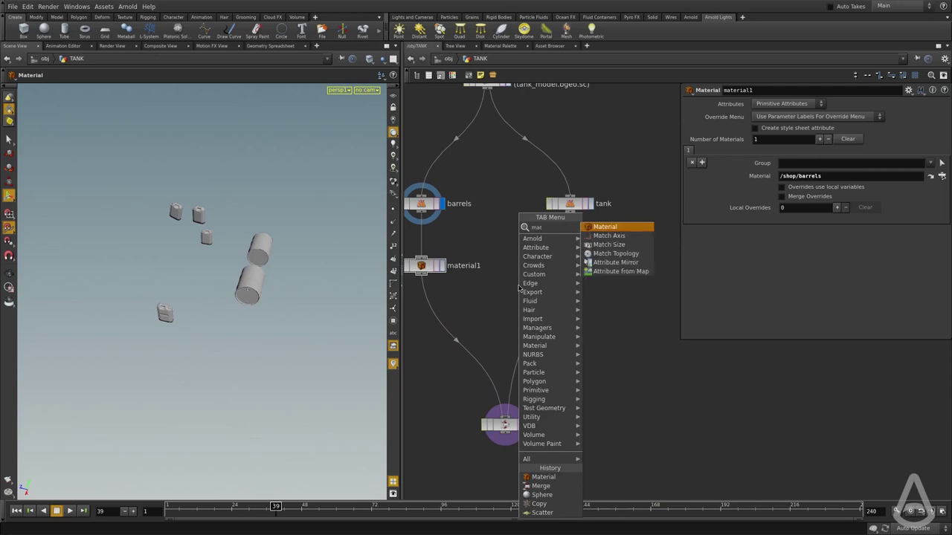
left_click(604, 227)
left_click(569, 262)
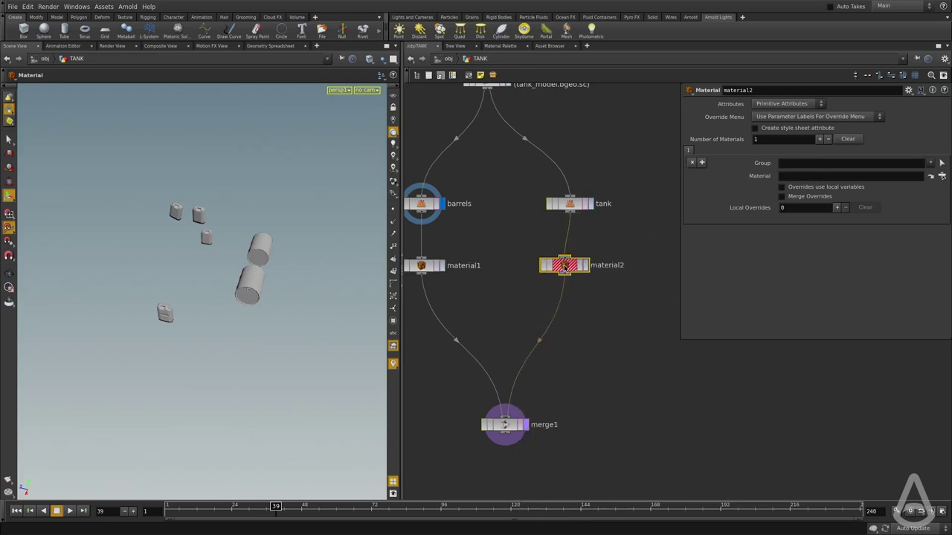
Assign the /shop/tank shader to the tank branch's Material node and return to the obj level.
left_click(942, 177)
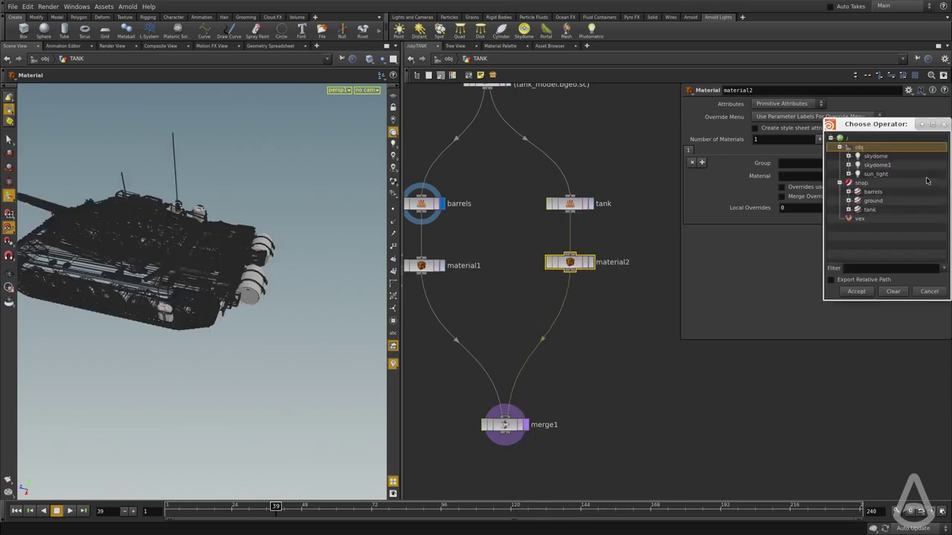
left_click(871, 202)
left_click(869, 210)
left_click(856, 290)
left_click(568, 344)
key("u")
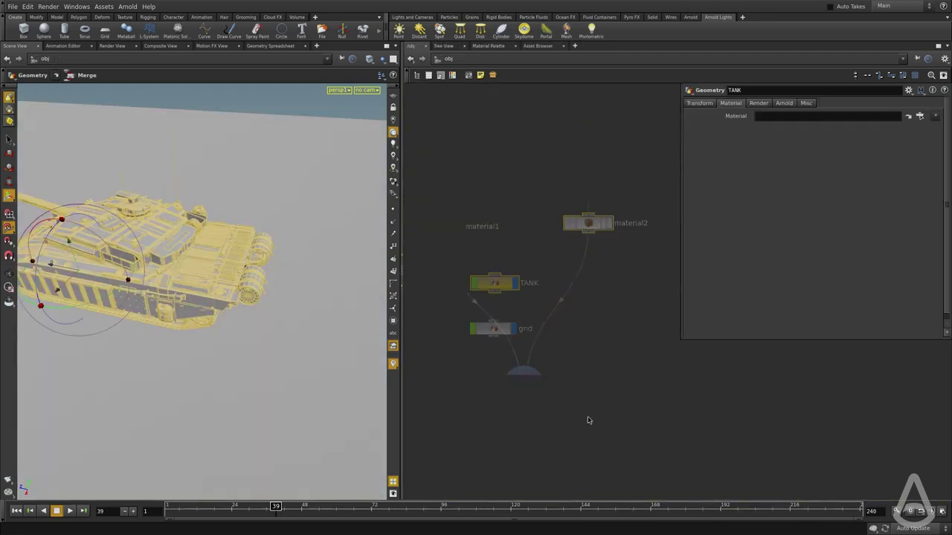
Look through cam1 in the scene view.
left_click_drag(242, 181, 287, 274)
key("Return")
left_click(367, 90)
left_click(376, 132)
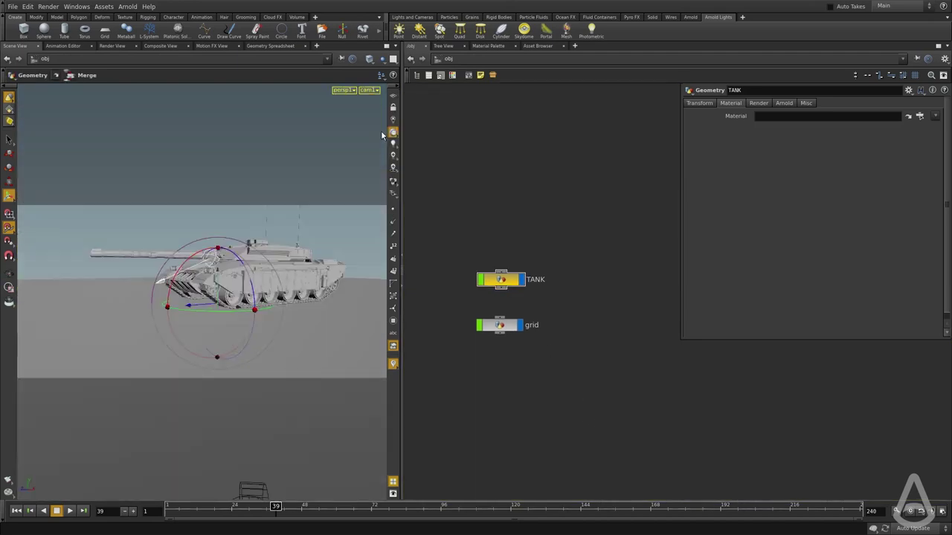
Open the out network and render /out/arnold1 in the Render View, widening the render pane.
left_click(450, 59)
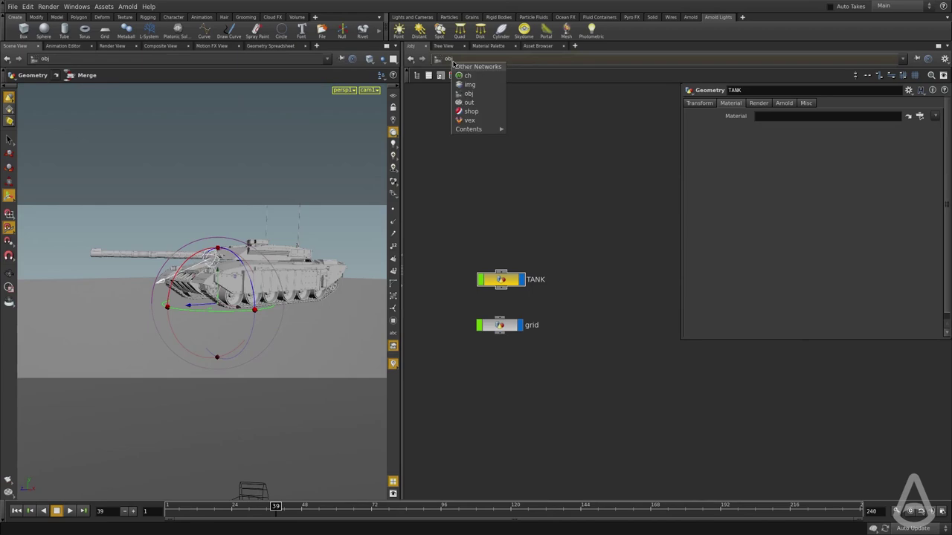
left_click(468, 102)
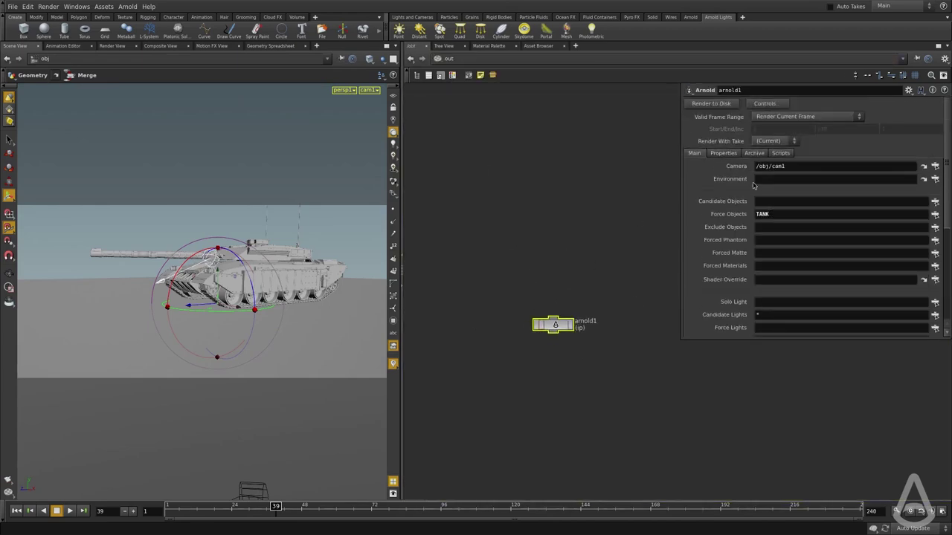
left_click(112, 46)
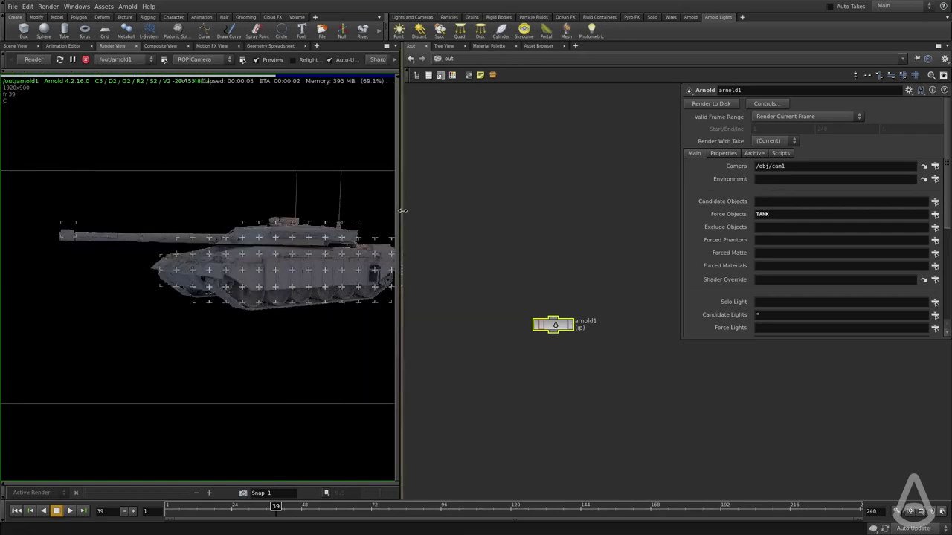
left_click_drag(401, 210, 520, 212)
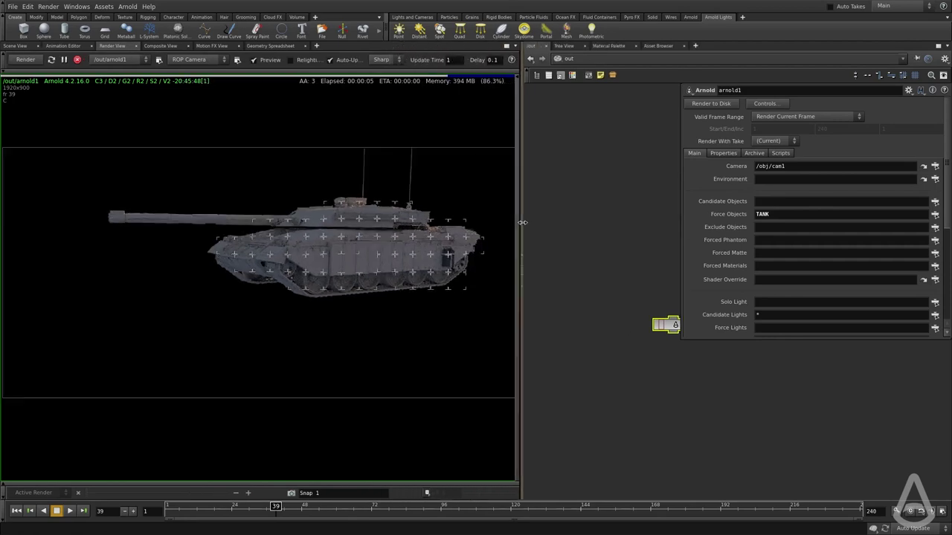
Add the grid alongside TANK in the Force Objects of arnold1 and render the frame again.
left_click(934, 216)
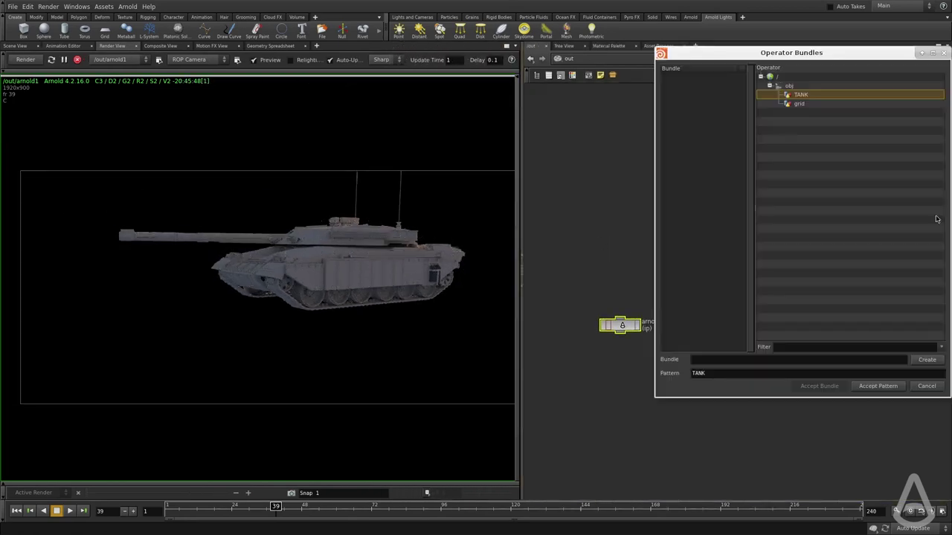
left_click(787, 104, "ctrl")
left_click(867, 389)
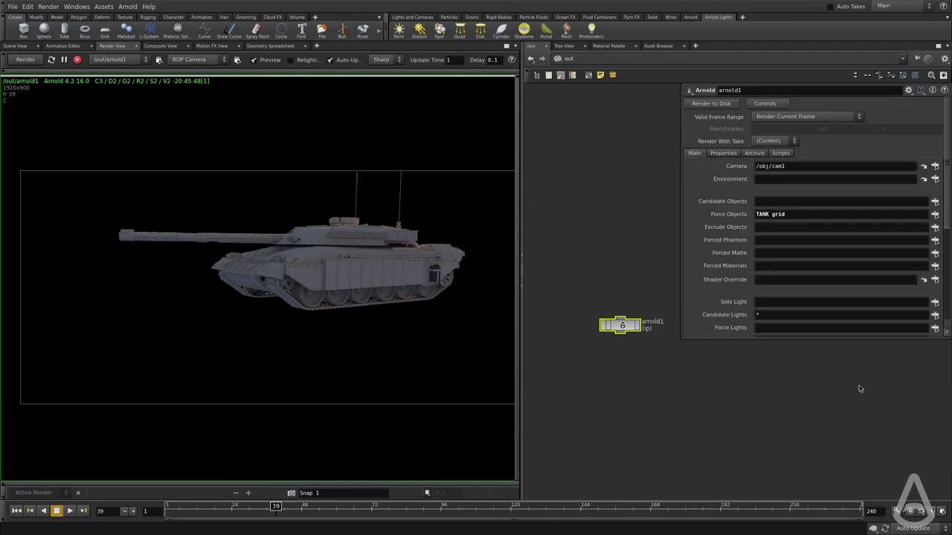
scroll(448, 275, "up", 2)
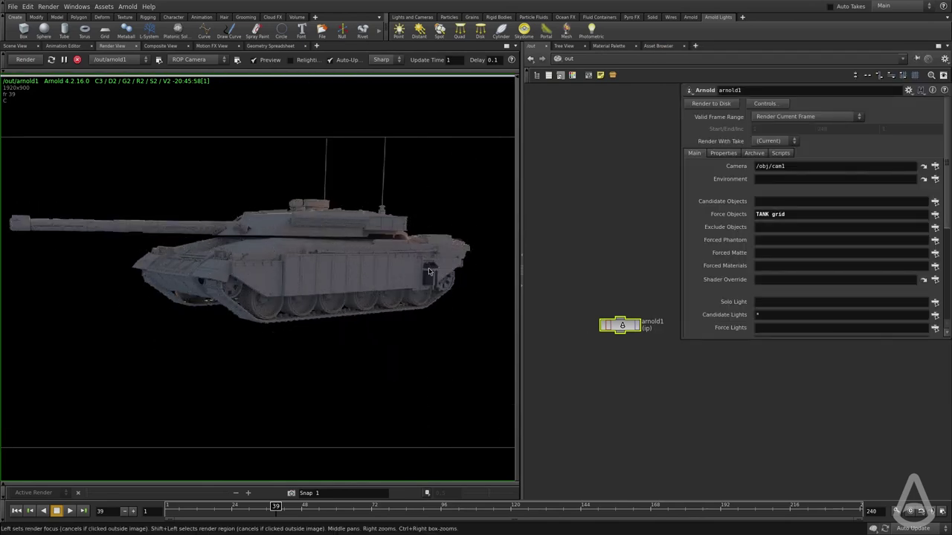
scroll(438, 280, "up", 2)
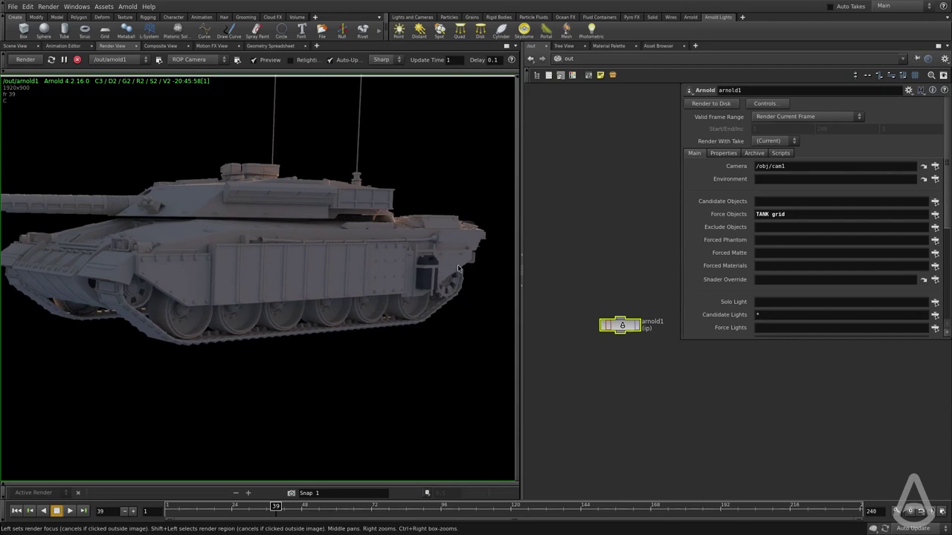
scroll(605, 325, "down", 2)
left_click(570, 59)
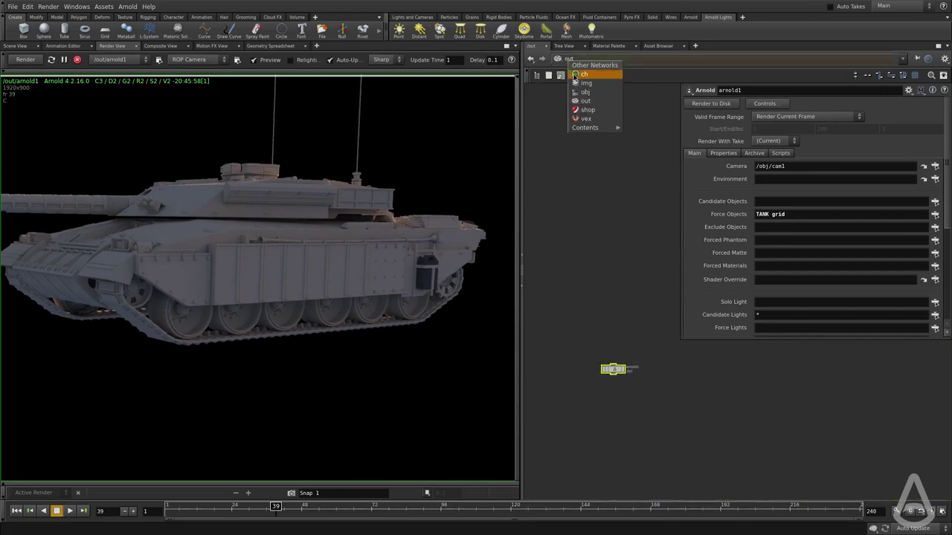
left_click(611, 230)
left_click(29, 58)
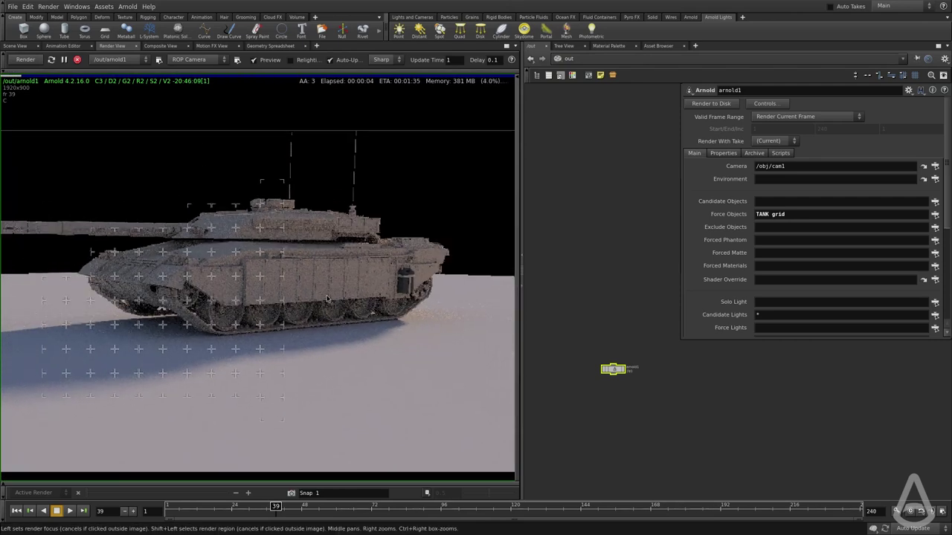
Inspect the rendered tank and its ground shadow, and select the tank shader in the shop network.
scroll(401, 286, "up", 3)
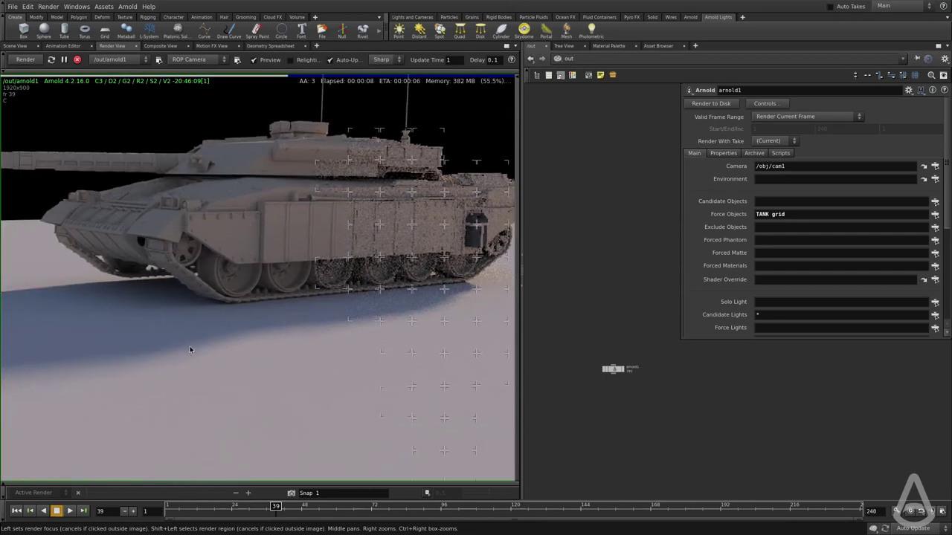
scroll(269, 355, "down", 2)
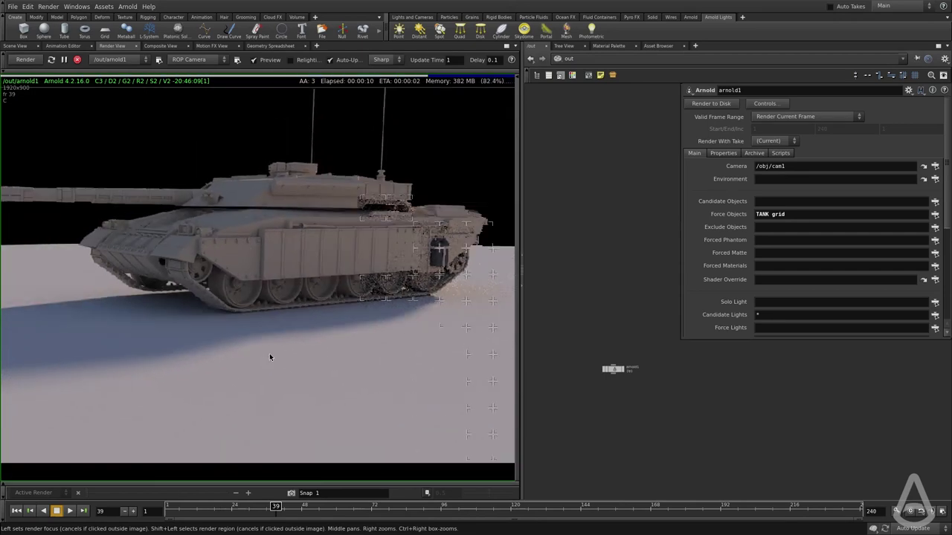
left_click(569, 58)
left_click(604, 111)
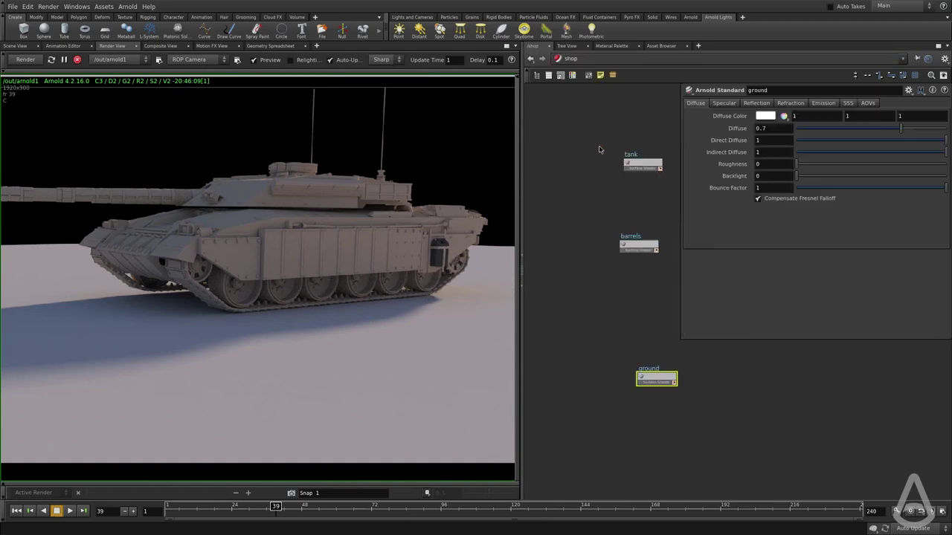
left_click(592, 165)
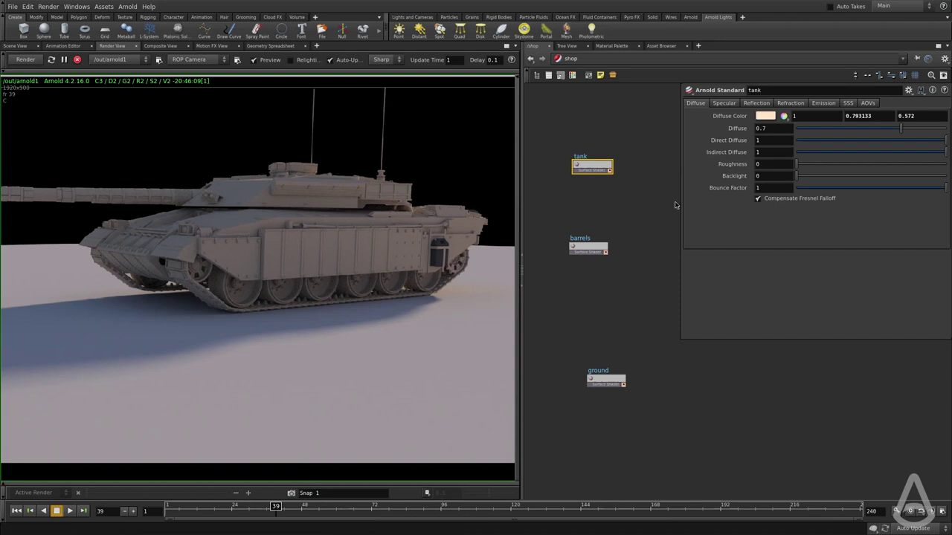
Reposition the camera to a raised front three-quarter view of the tank and frame it in the render.
left_click(16, 45)
left_click_drag(277, 239, 289, 279)
left_click(113, 45)
middle_click_drag(206, 227, 261, 233)
scroll(261, 232, "down", 1)
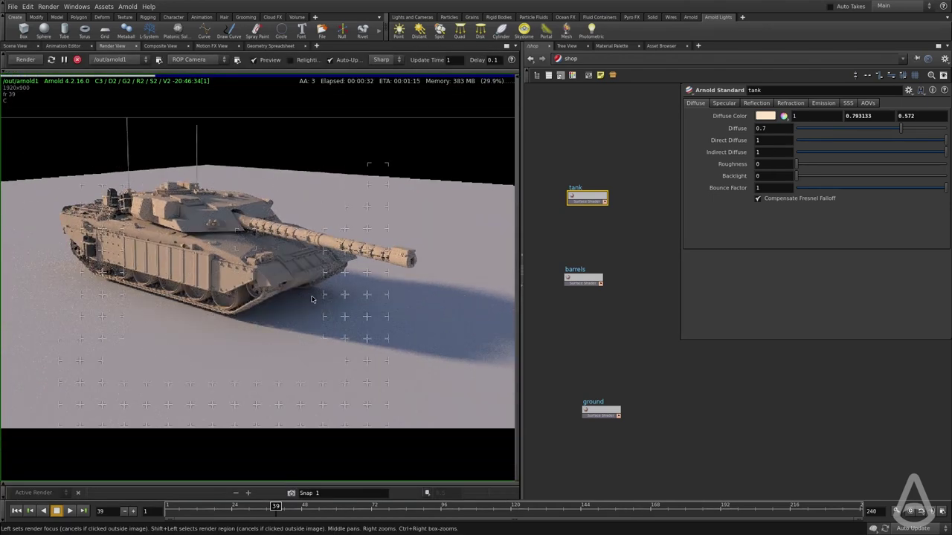
Change the tank shader's diffuse color to pale blue with RGB values 0.658, 0.9373 and 1.
middle_click_drag(647, 229, 655, 208)
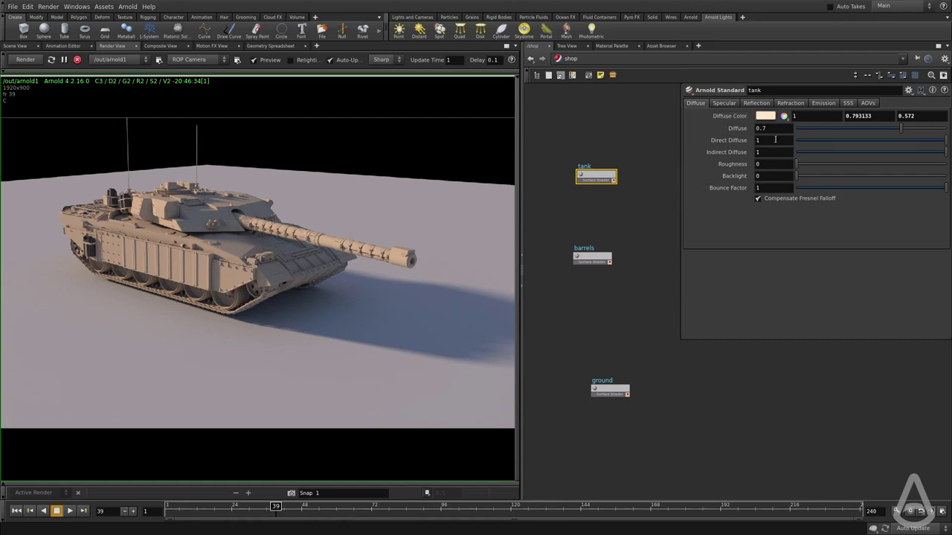
left_click(764, 119)
left_click(858, 163)
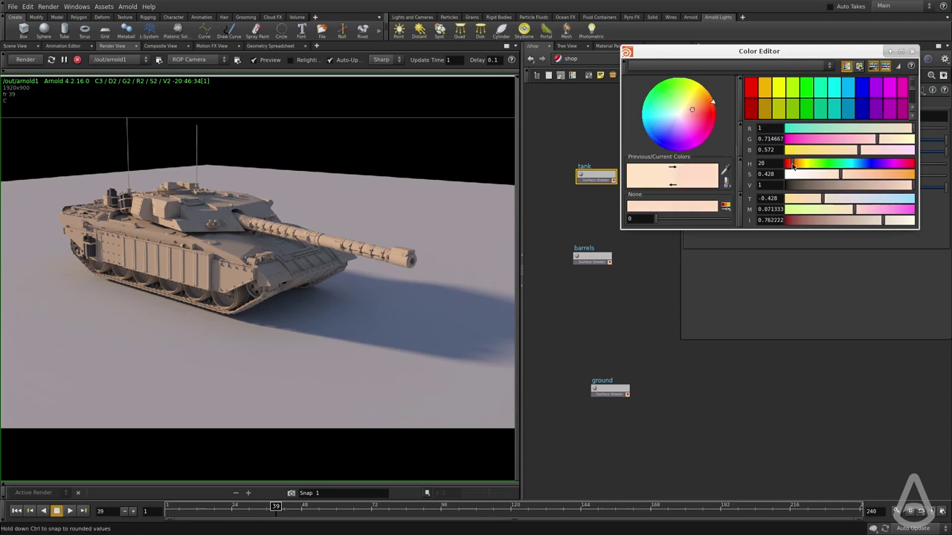
left_click(856, 174)
left_click_drag(857, 173, 829, 174)
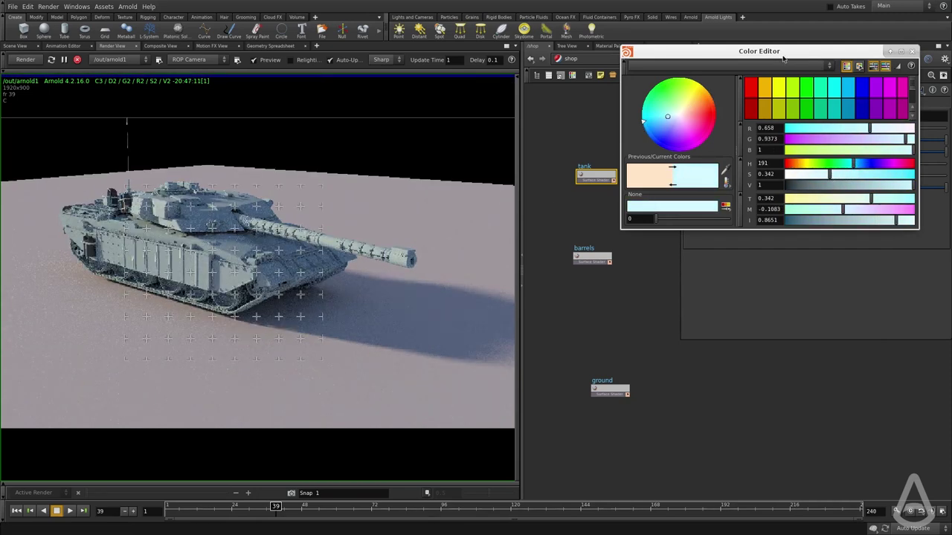
left_click(914, 52)
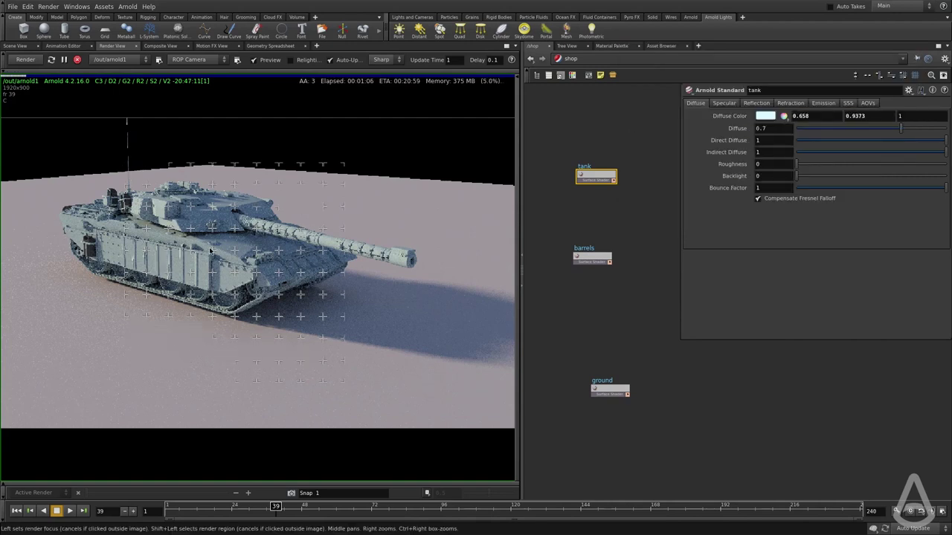
Test the tank shader's diffuse weight at 0 and raise it to 0.543.
left_click_drag(860, 130, 786, 134)
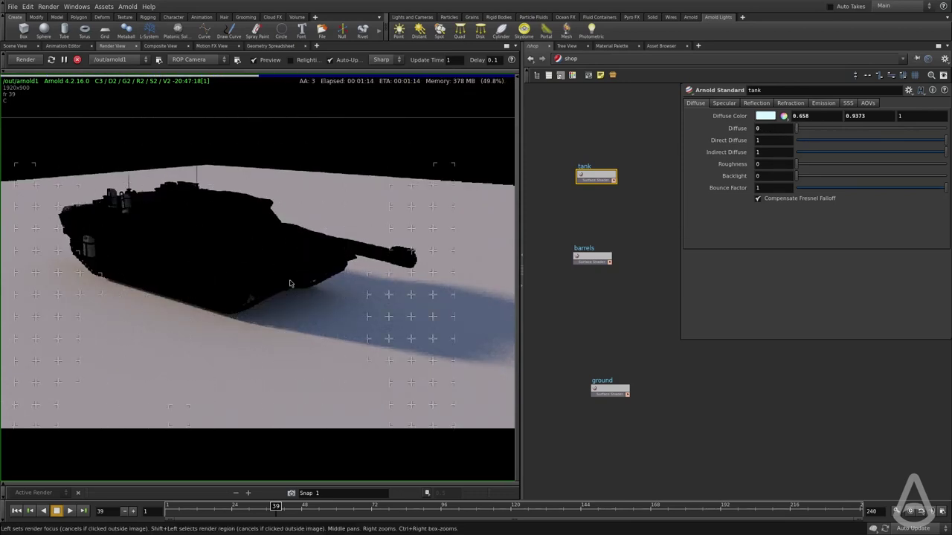
left_click_drag(806, 132, 878, 131)
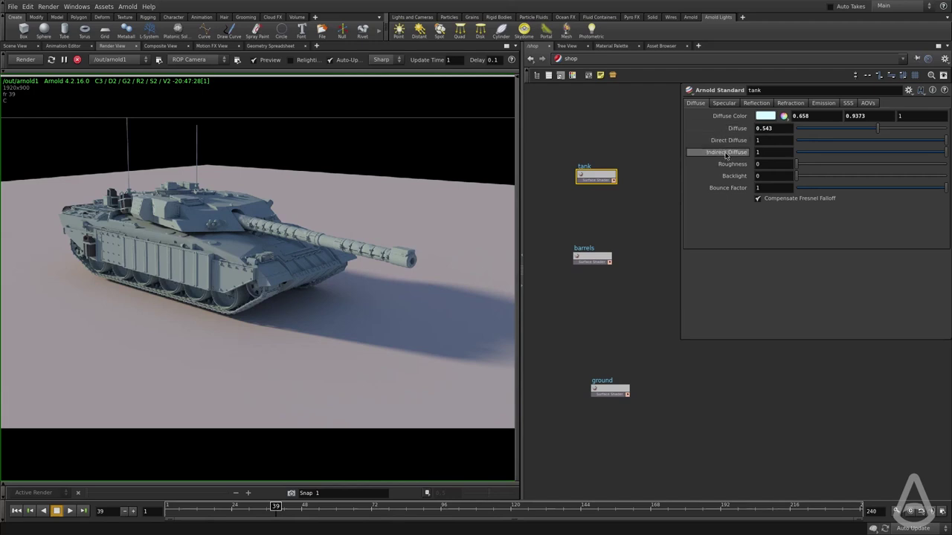
Try diffuse roughness 0.132 and backlight 0.268 and 0.755 on the tank shader, resetting both parameters to 0.
left_click_drag(803, 168, 816, 167)
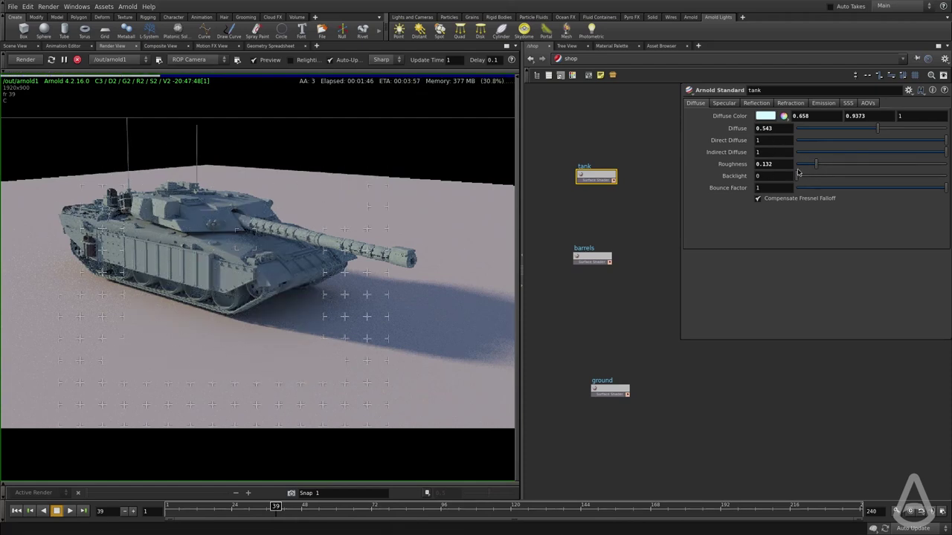
left_click_drag(817, 167, 690, 171)
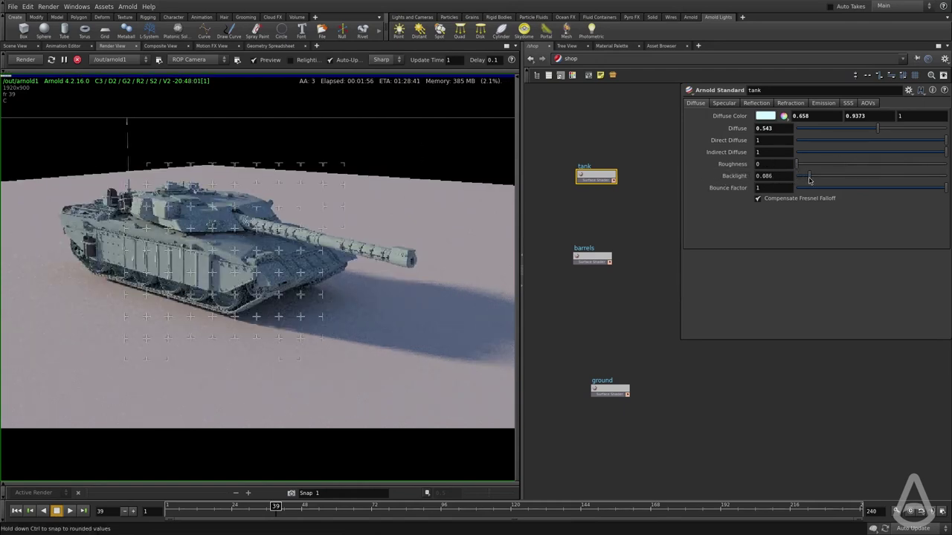
left_click_drag(809, 180, 835, 179)
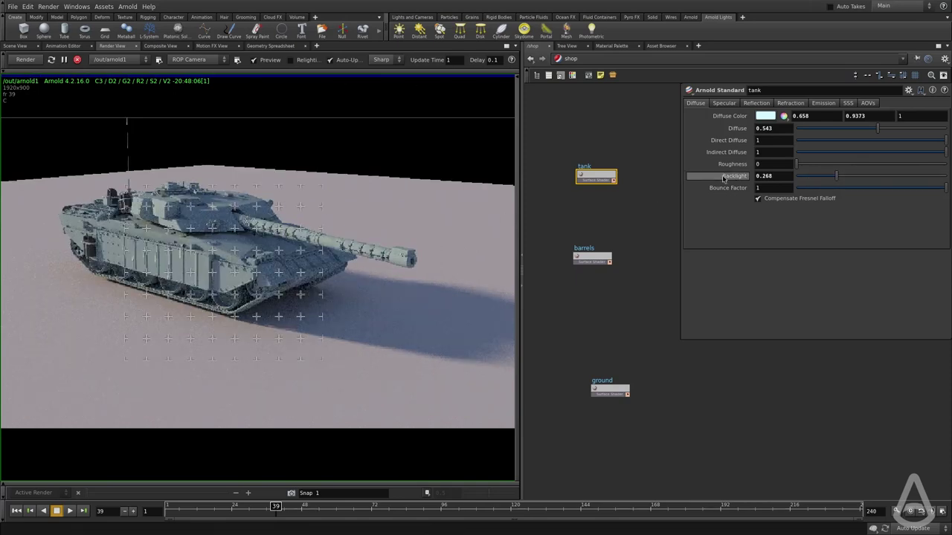
left_click_drag(906, 180, 909, 180)
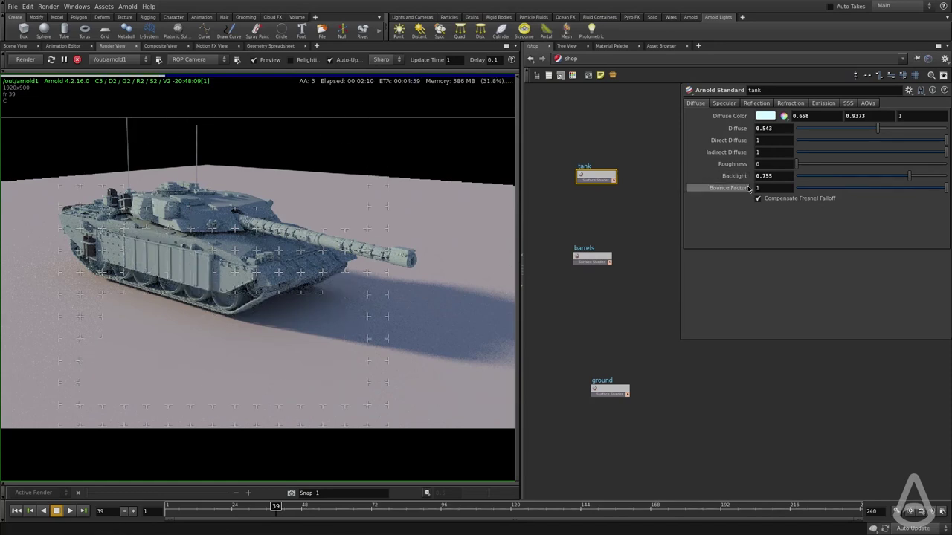
left_click_drag(845, 178, 793, 176)
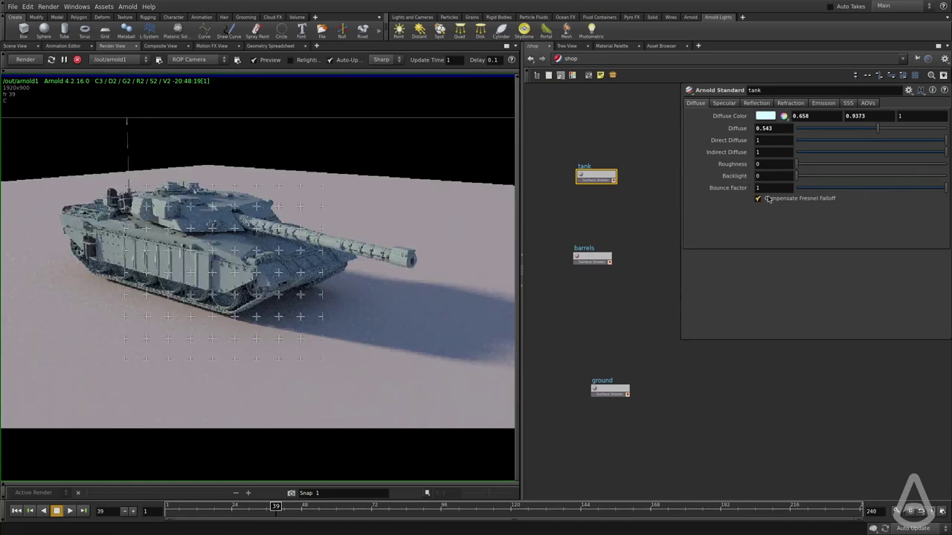
Lower the tank shader's diffuse weight and set its specular weight to 0.225 after trying 0.454.
left_click(722, 104)
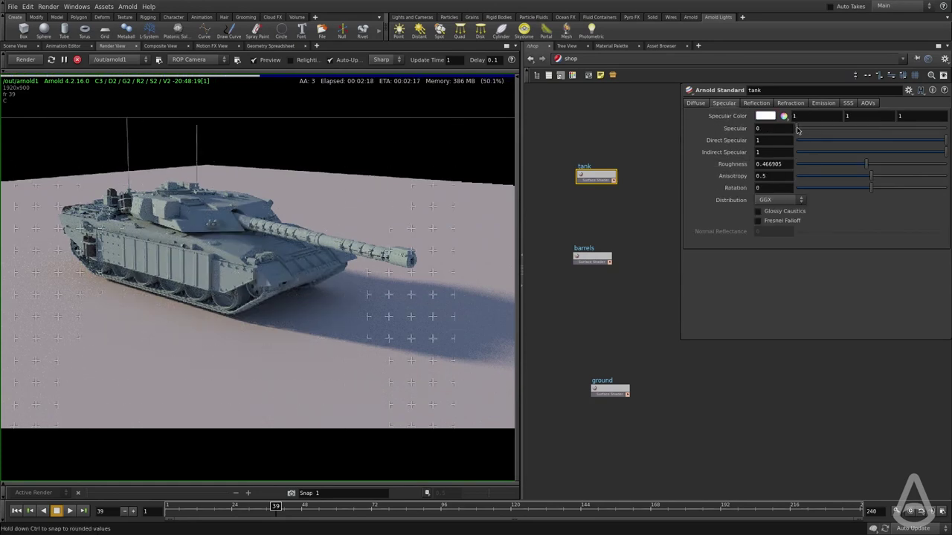
left_click_drag(797, 134, 864, 130)
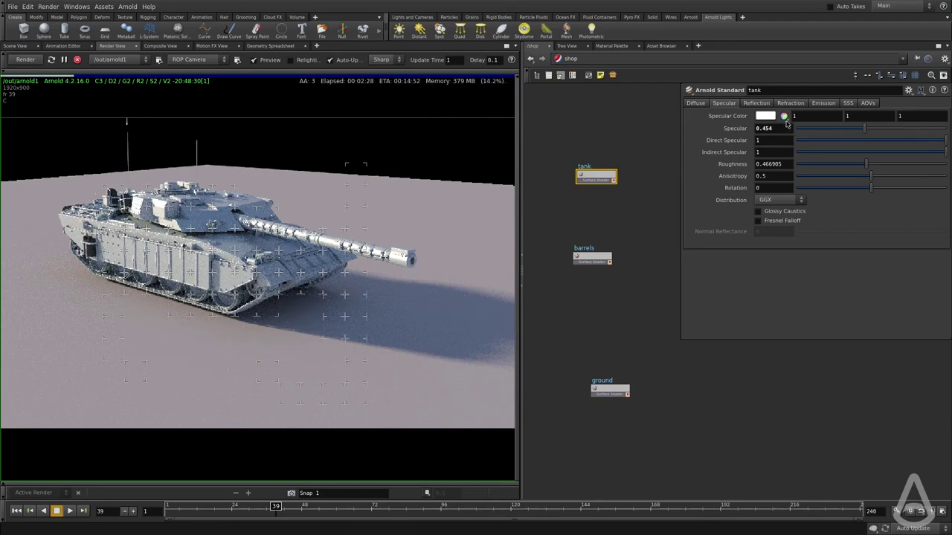
left_click(694, 103)
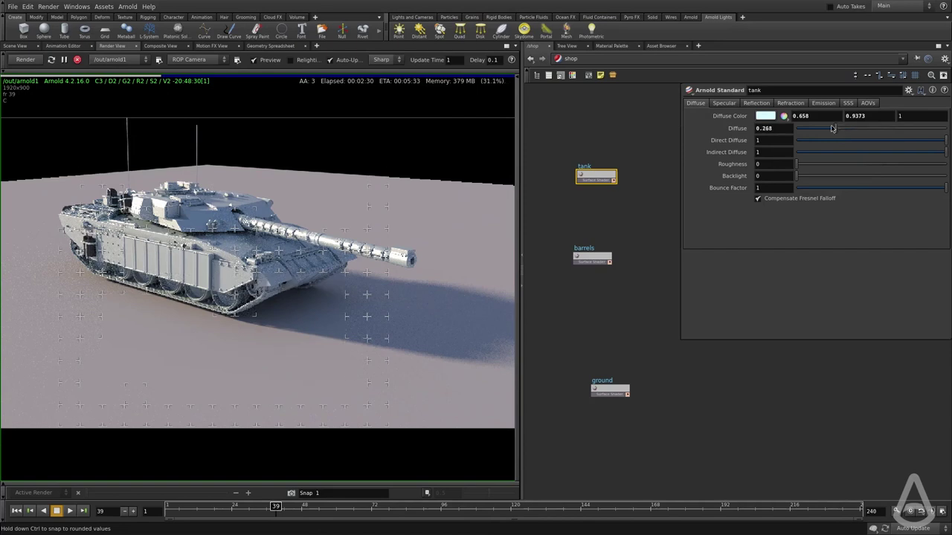
left_click(720, 105)
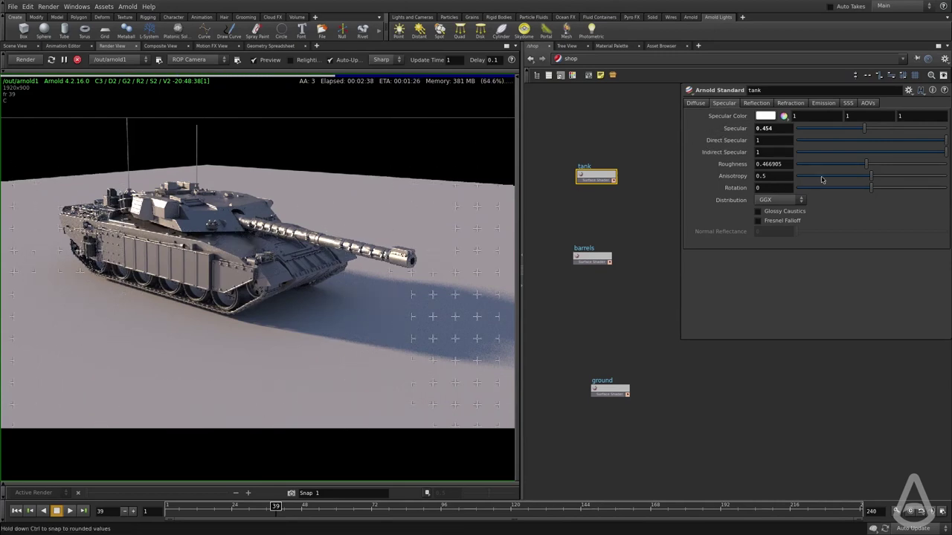
left_click_drag(840, 132, 807, 132)
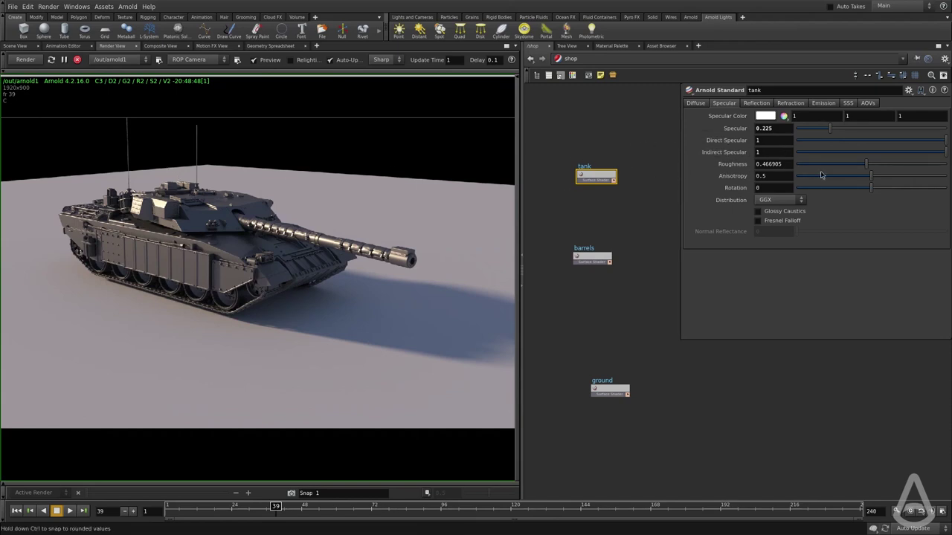
Compare specular roughness values of 0.179 and 0.967 on the tank shader and settle on 0.49.
left_click_drag(861, 168, 823, 168)
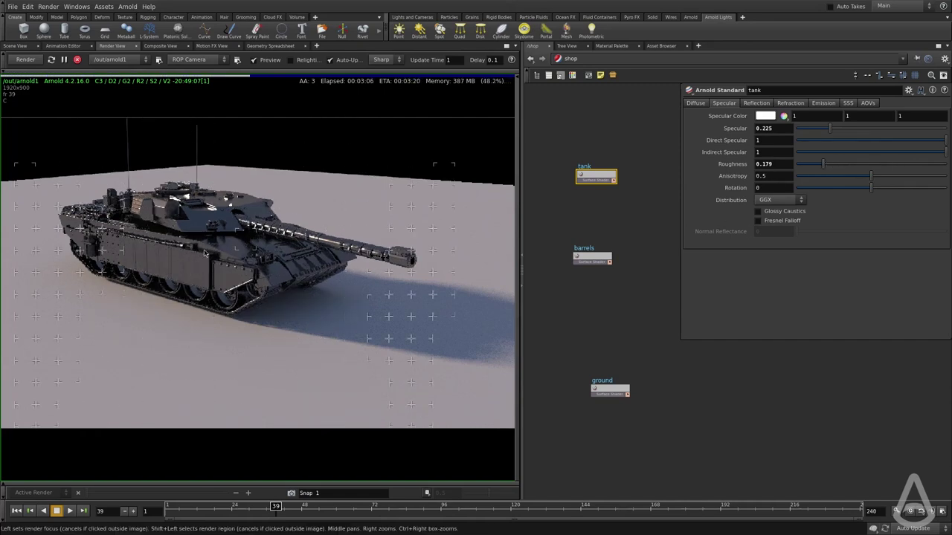
left_click_drag(895, 168, 942, 167)
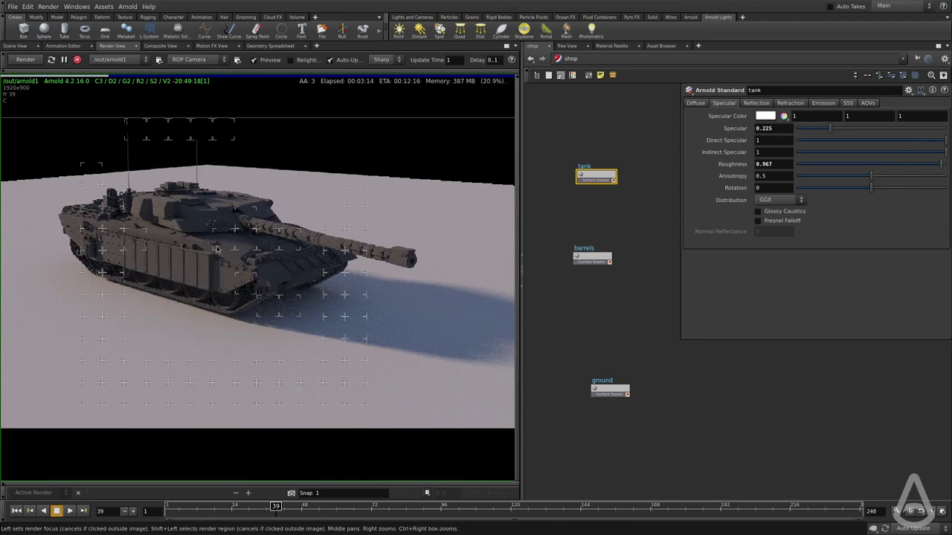
left_click(877, 165)
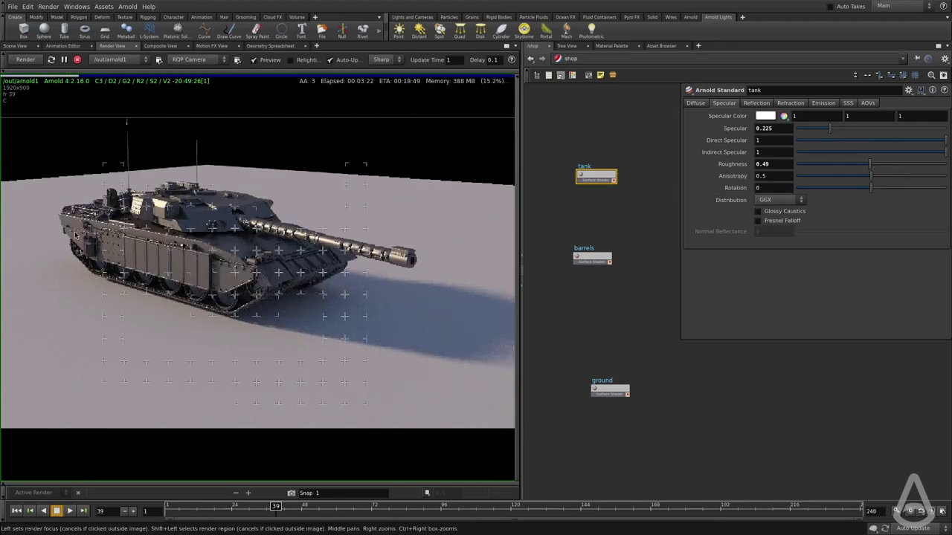
Try specular rotation values of 0.325, -0.45 and -0.325 with anisotropy 0.821 on the tank shader, resetting rotation to 0.
left_click_drag(870, 179, 896, 189)
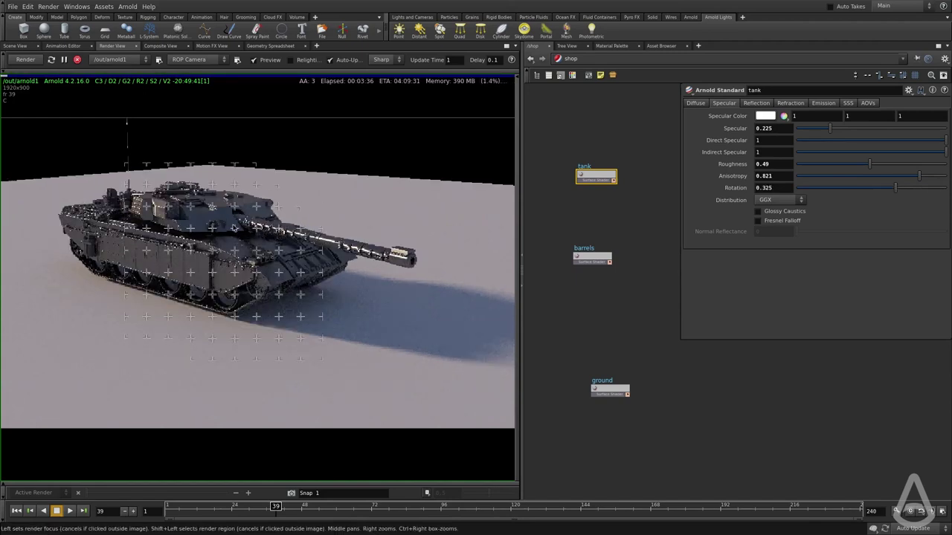
left_click_drag(892, 191, 917, 190)
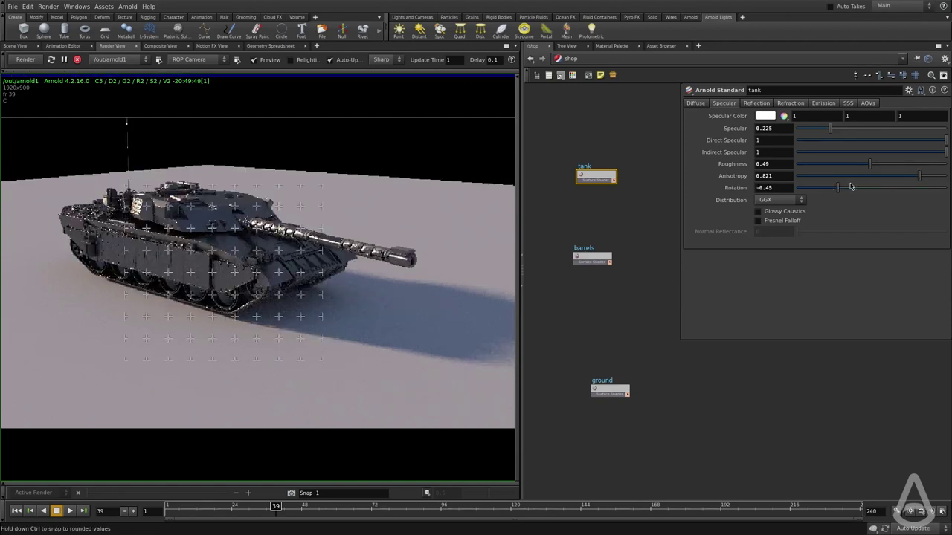
left_click_drag(845, 192, 857, 192)
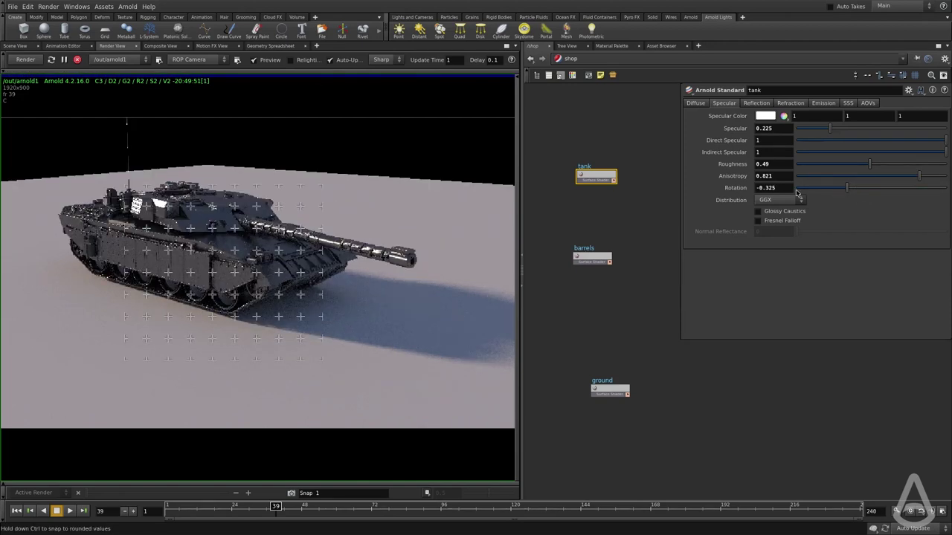
type("0")
key("Return")
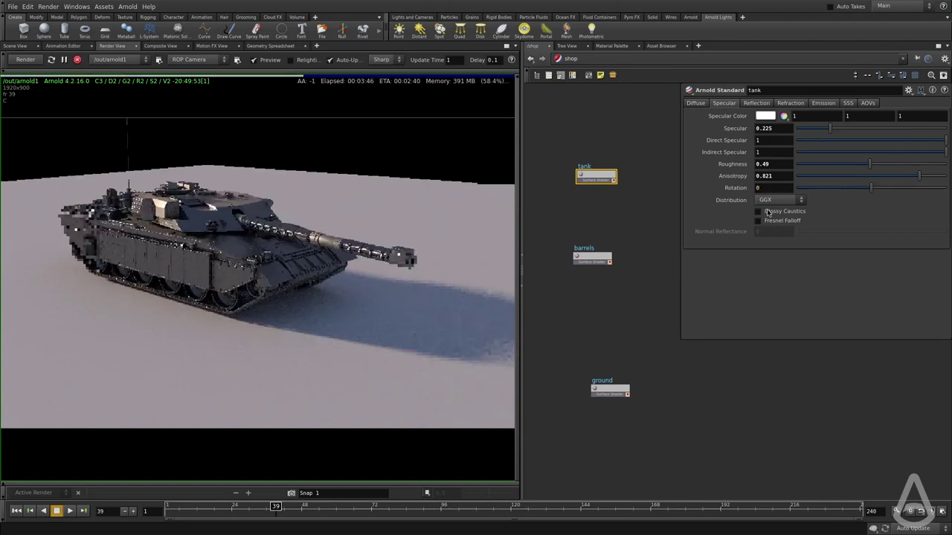
Test the tank shader's specular anisotropy at 0 and 1 and reset it to 0.5.
type("0")
key("Return")
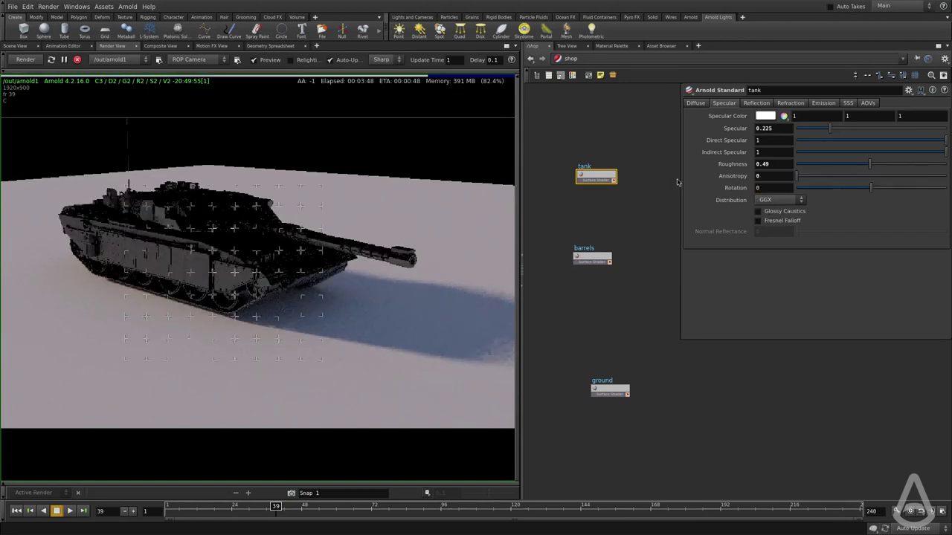
left_click_drag(773, 177, 752, 177)
type("1")
left_click(768, 186)
double_click(771, 176)
type("0.5")
key("Return")
double_click(771, 176)
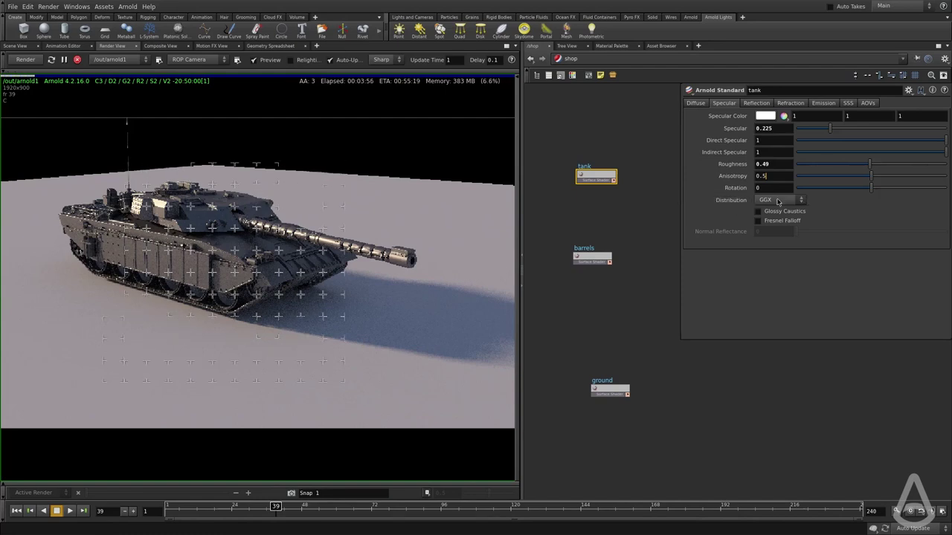
Enable specular Fresnel falloff on the tank shader and set its normal reflectance to 0.185 after trying 0.132.
left_click(764, 205)
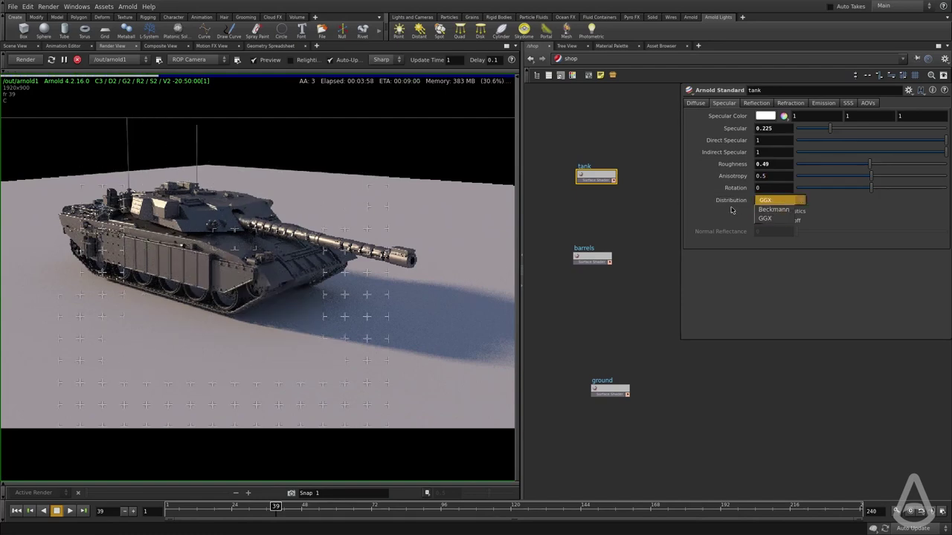
left_click(705, 198)
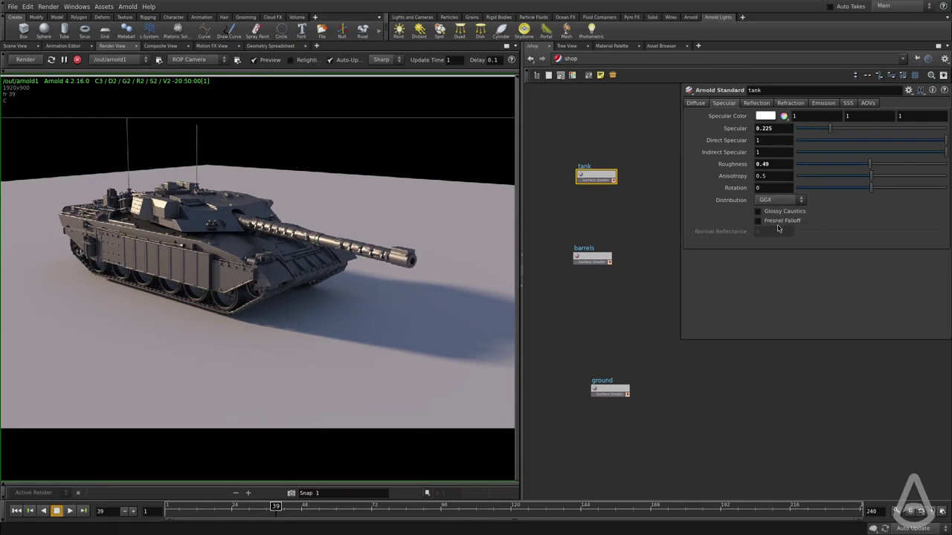
left_click(767, 223)
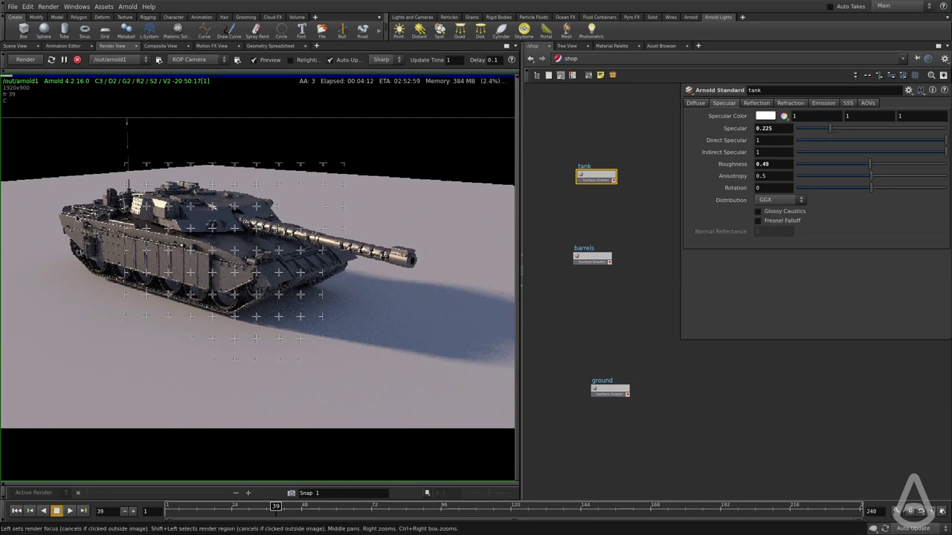
left_click(778, 223)
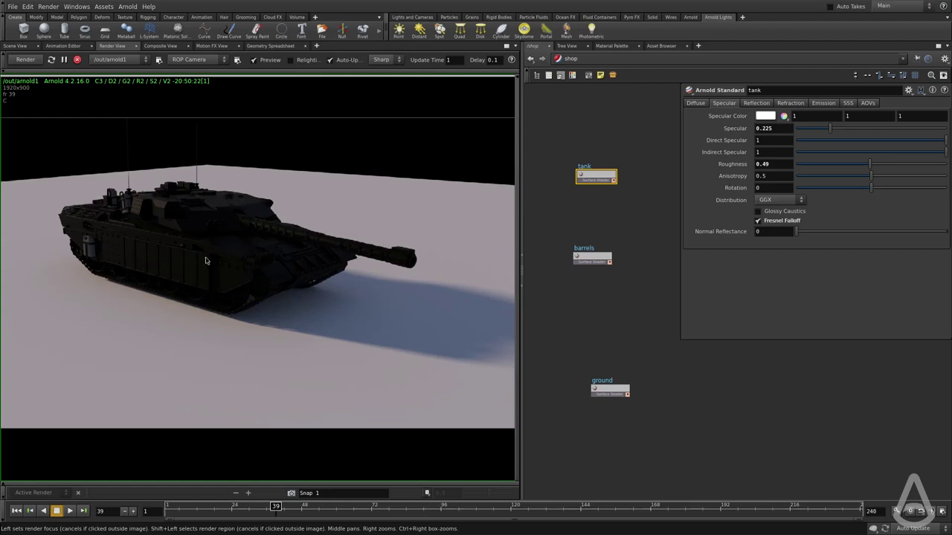
left_click_drag(799, 236, 816, 232)
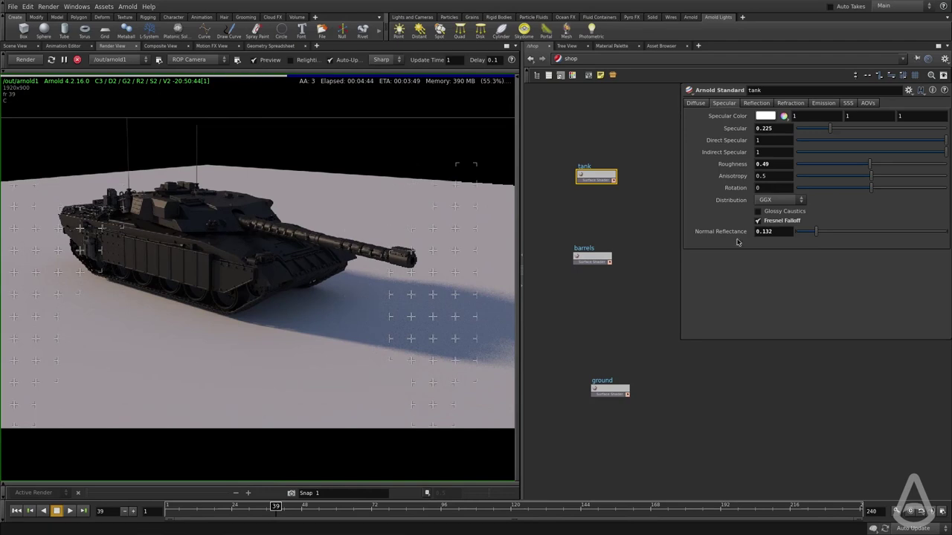
left_click_drag(816, 232, 823, 235)
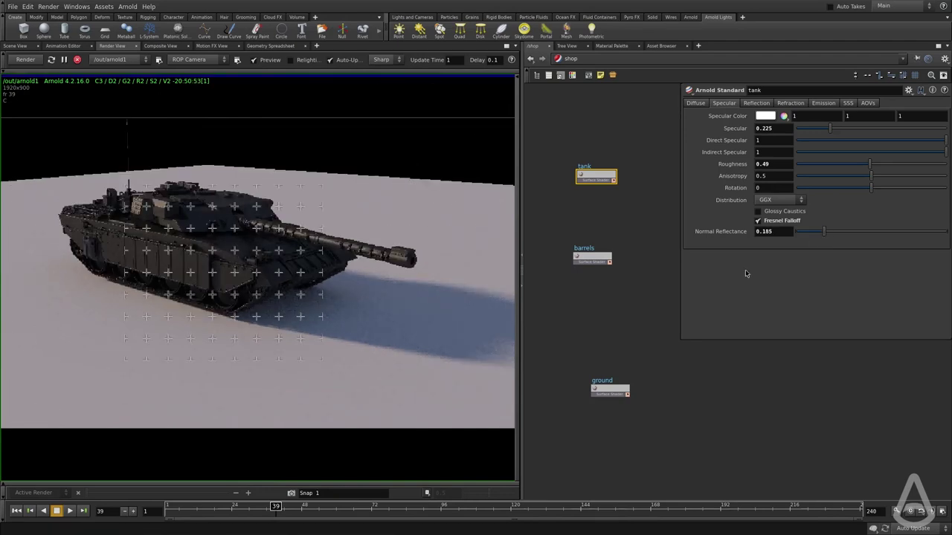
Change the tank shader's diffuse color to a warm sand tone (1, 0.8504, 0.626) and set its diffuse weight to 0.51.
left_click(708, 104)
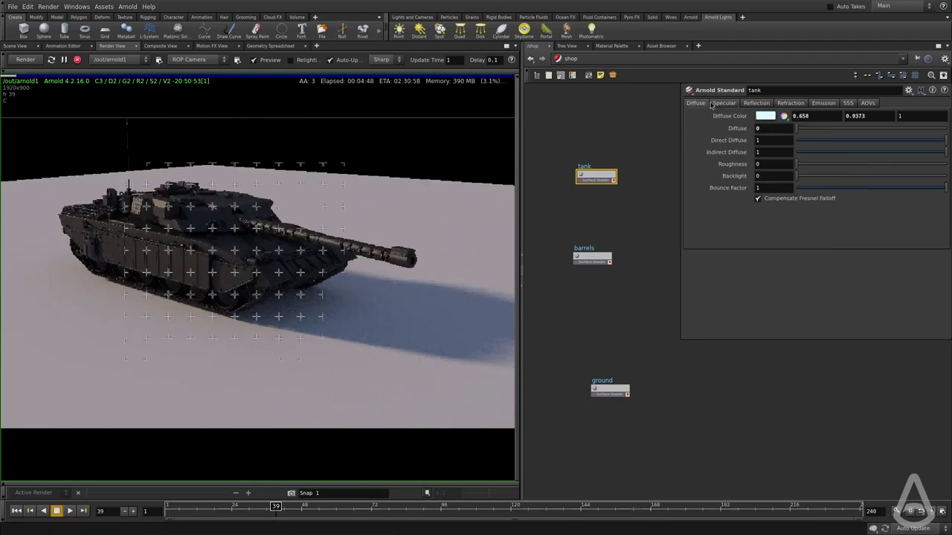
middle_click_drag(626, 312, 631, 303)
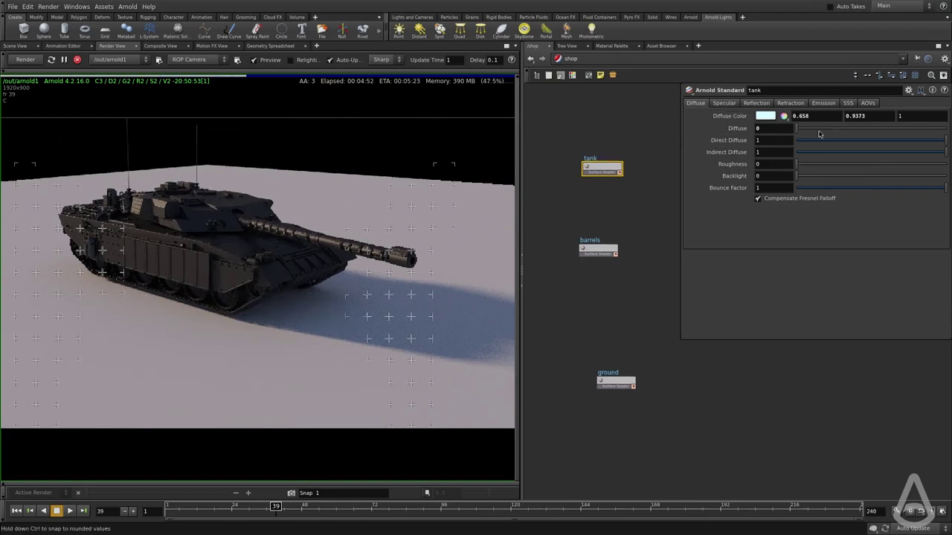
left_click(763, 118)
left_click_drag(804, 163, 833, 174)
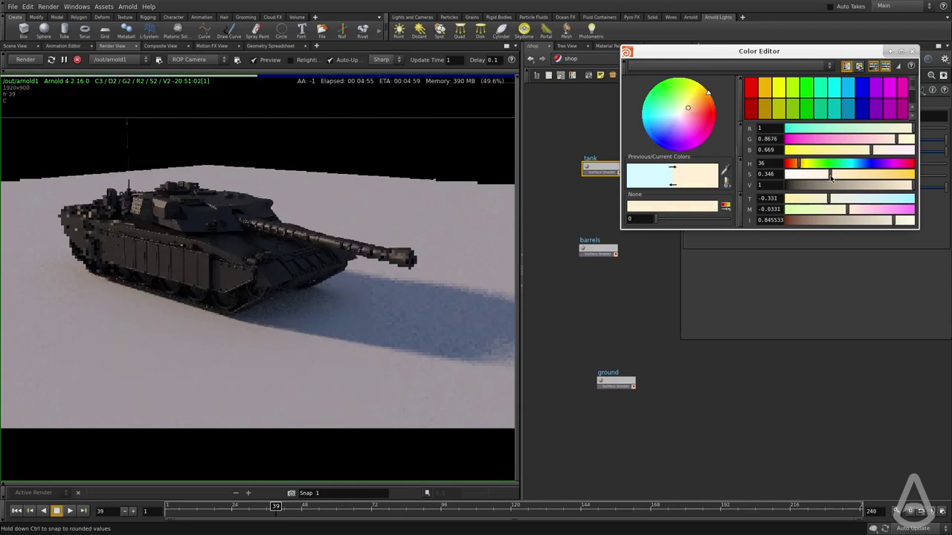
left_click(912, 52)
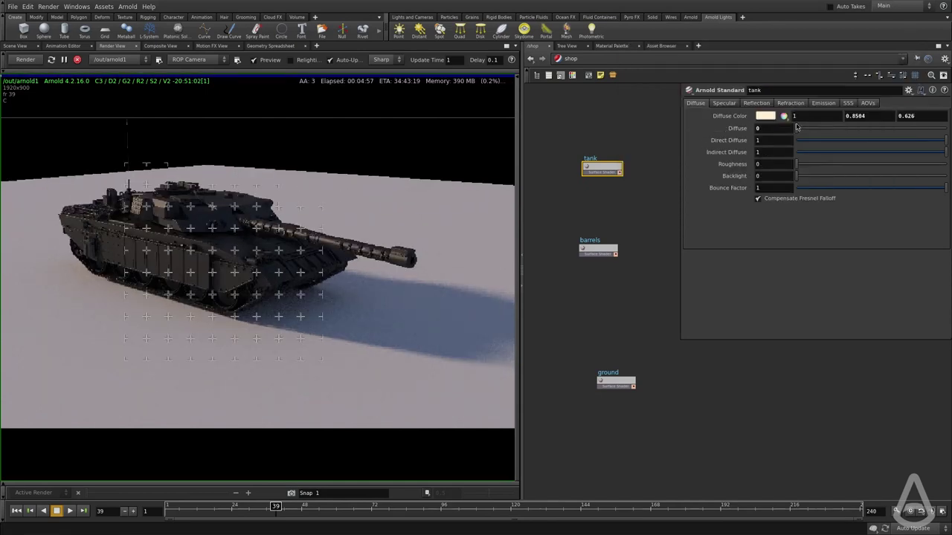
left_click_drag(860, 133, 873, 130)
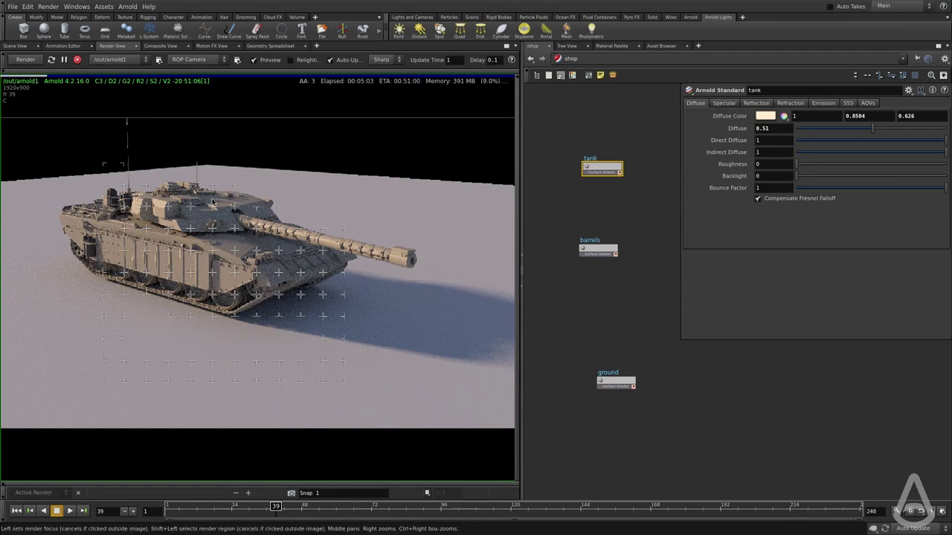
Stop the interactive render and start a render region around the tank in the scene view, with the barrels shader selected.
left_click_drag(637, 216, 588, 257)
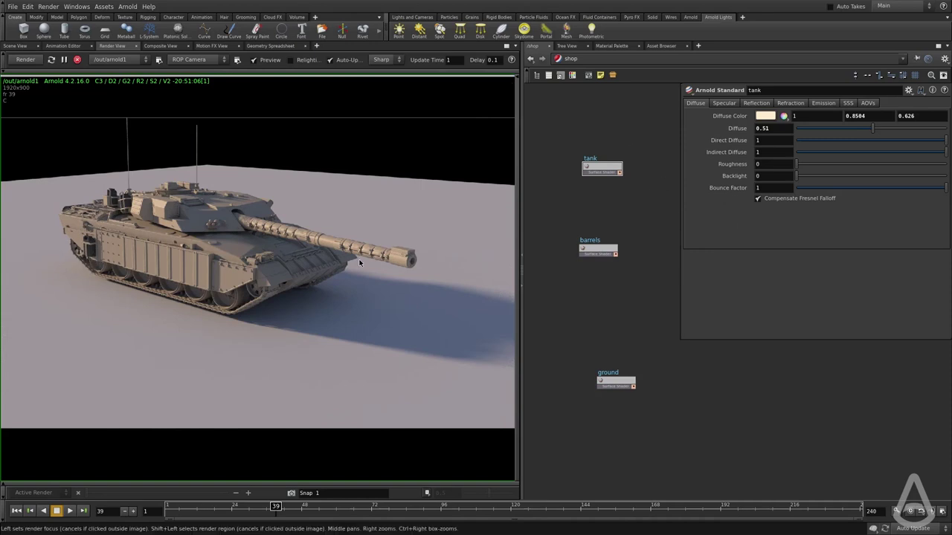
left_click_drag(665, 265, 571, 230)
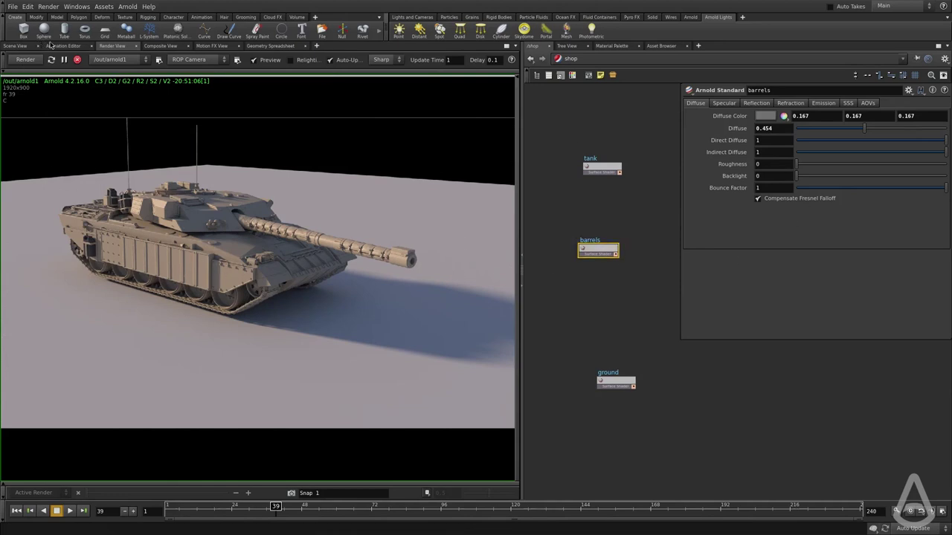
left_click(76, 60)
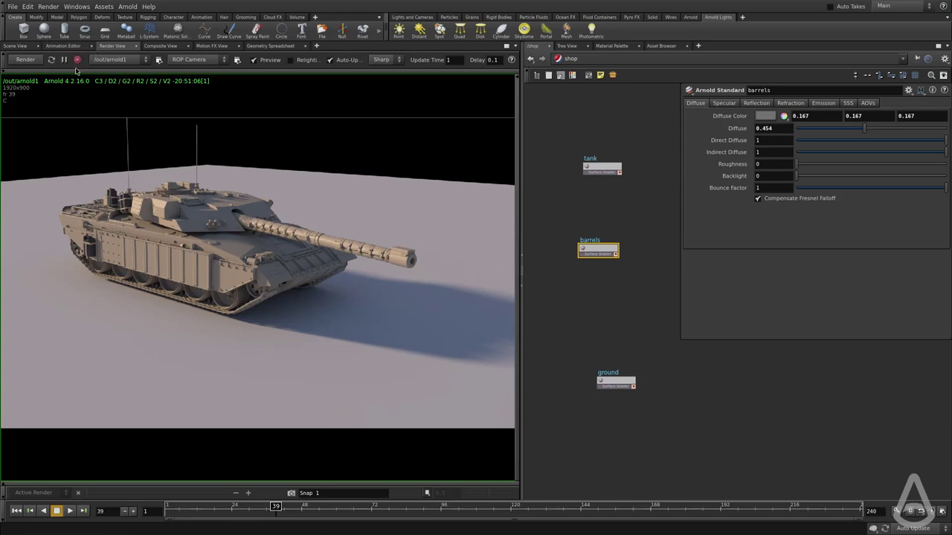
left_click(17, 46)
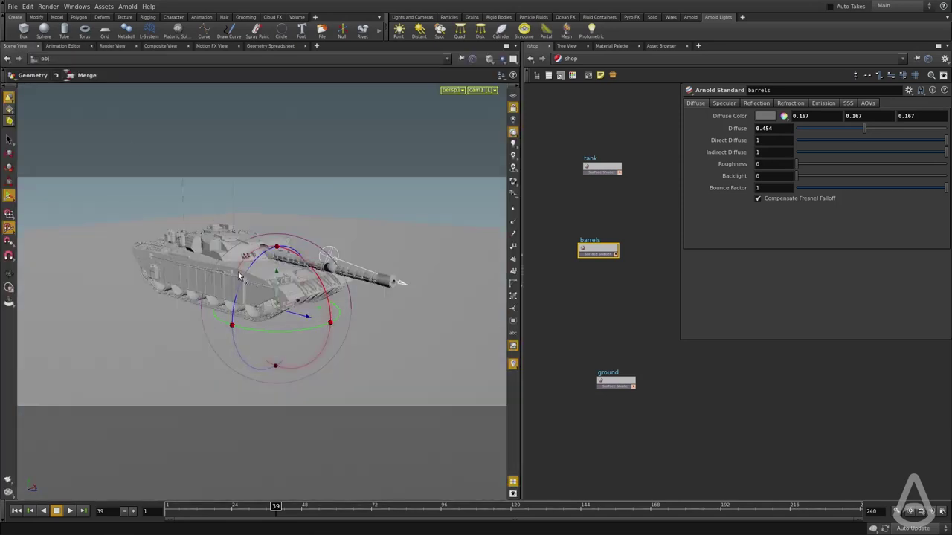
left_click(9, 288)
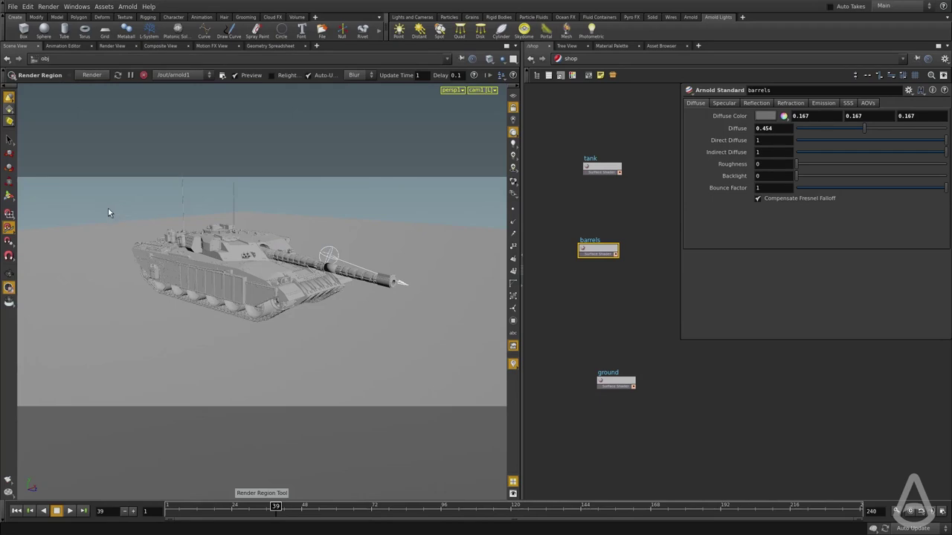
left_click_drag(69, 195, 340, 371)
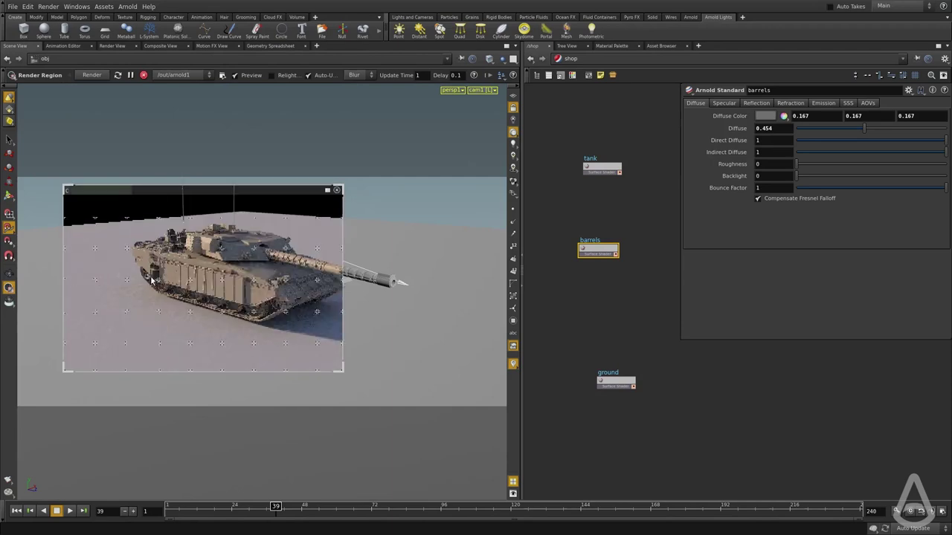
Enlarge the render region so that it covers a close-up of the tank's side and rear barrels.
left_click_drag(168, 276, 194, 308, "alt")
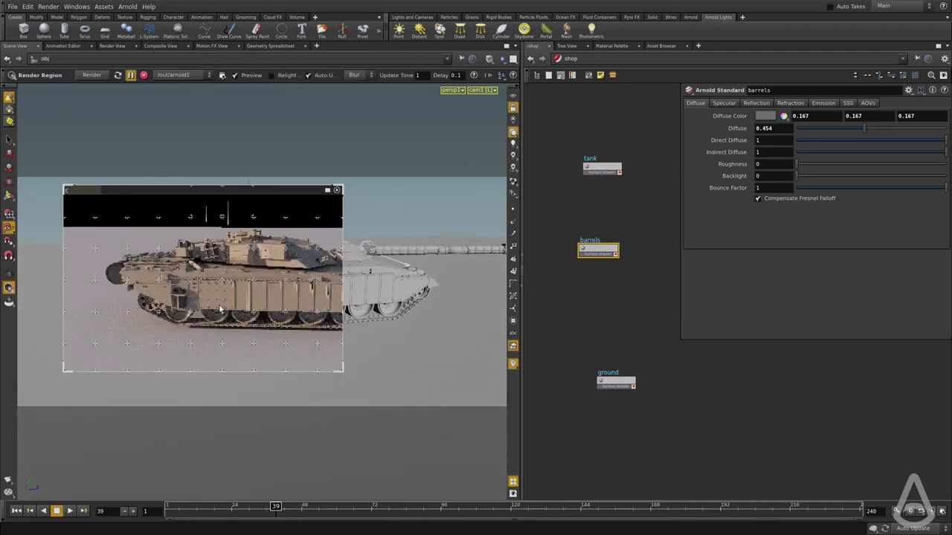
left_click_drag(222, 303, 279, 307)
right_click_drag(279, 307, 302, 312, "alt")
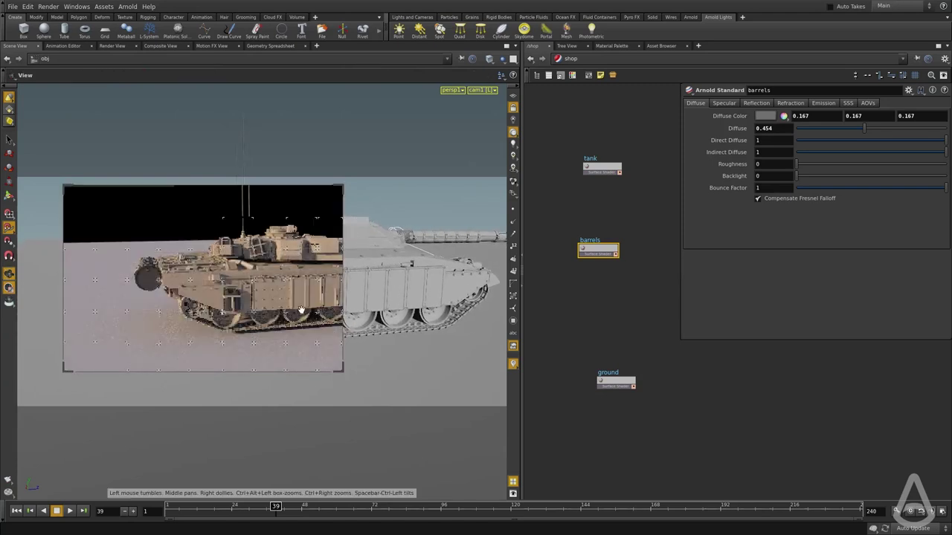
left_click_drag(343, 371, 490, 412)
right_click_drag(216, 322, 273, 321, "alt")
left_click_drag(255, 320, 301, 320)
Set the barrels shader's specular weight to 0.632 and enable Fresnel falloff with a normal reflectance of 0.159.
middle_click_drag(600, 233, 597, 258)
left_click(597, 259)
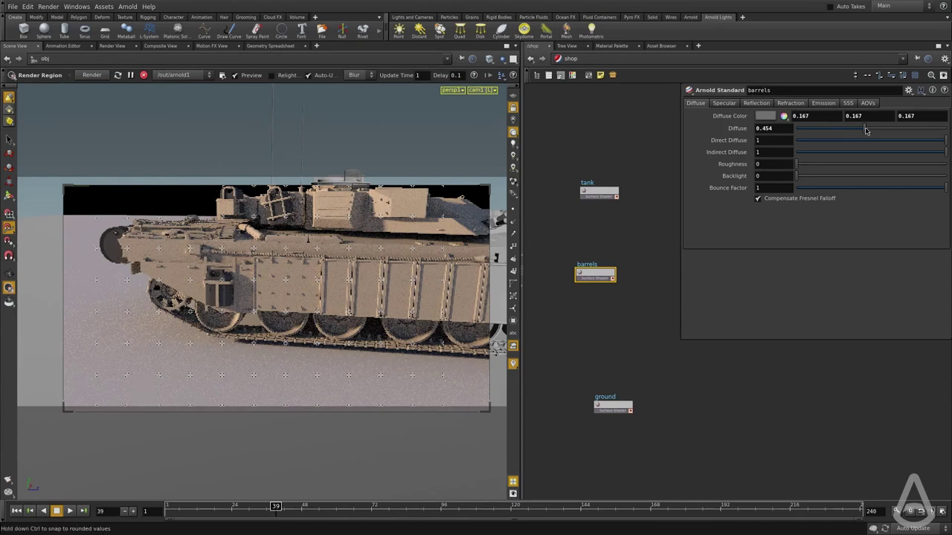
left_click(723, 102)
left_click_drag(829, 132, 892, 136)
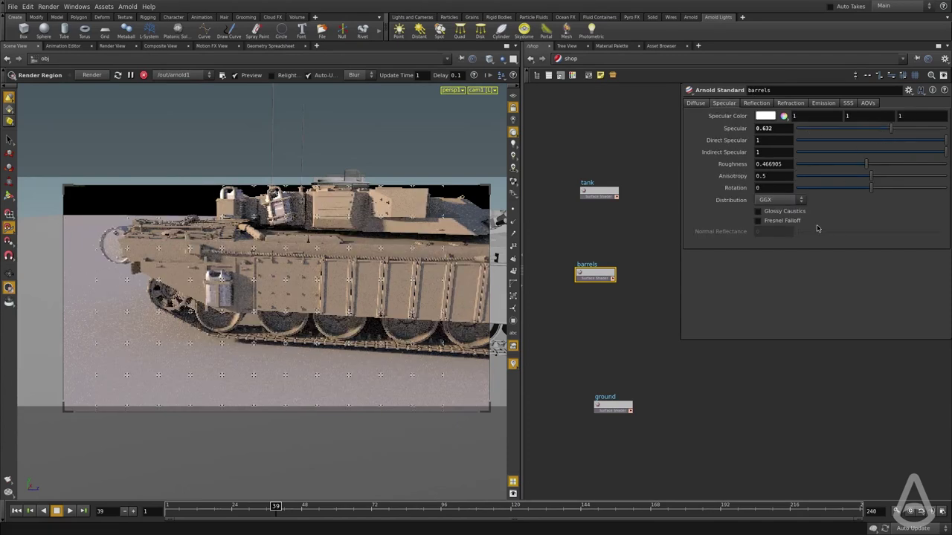
left_click(792, 222)
left_click_drag(799, 232, 810, 232)
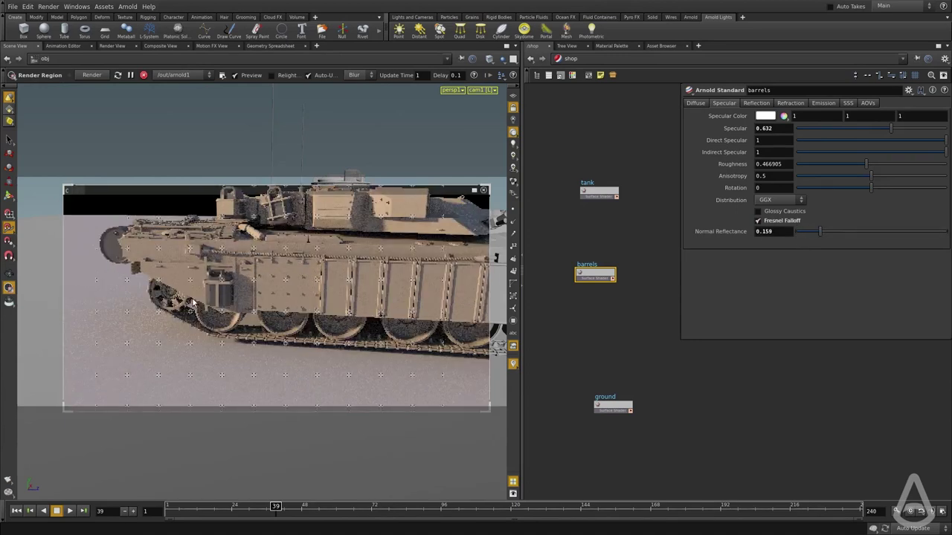
Give the ground shader a 0.758 specular weight with Fresnel falloff and 0.305 normal reflectance, and lower its diffuse weight to 0.
key("Escape")
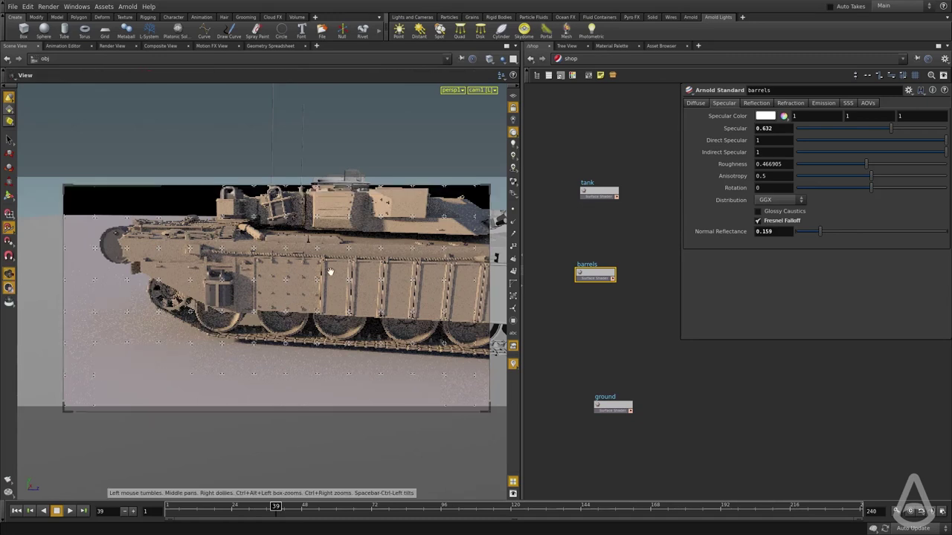
left_click_drag(331, 285, 330, 317)
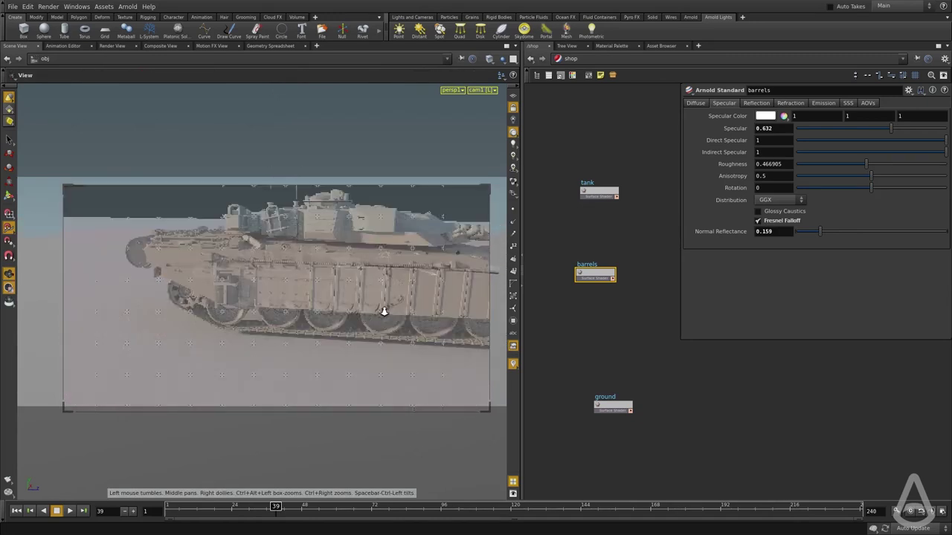
left_click(613, 406)
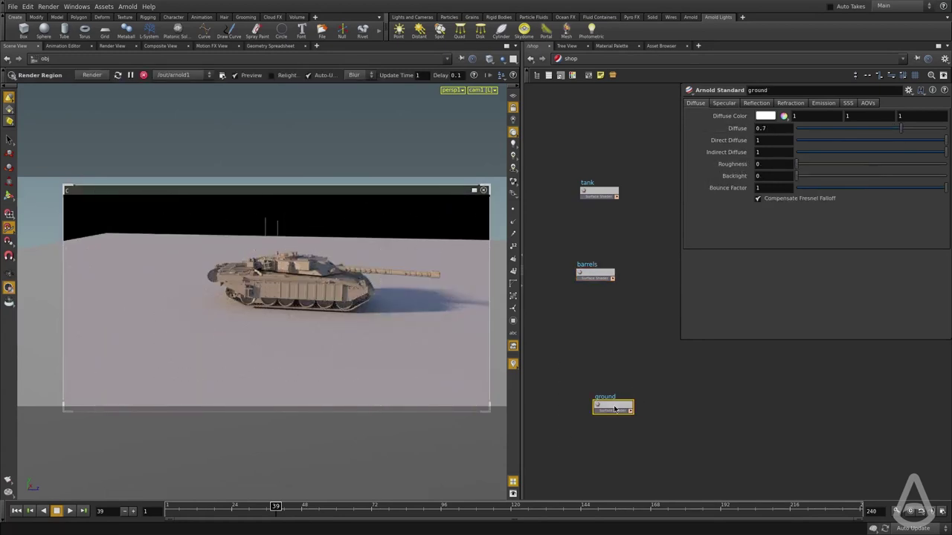
left_click(723, 104)
left_click_drag(806, 131, 909, 129)
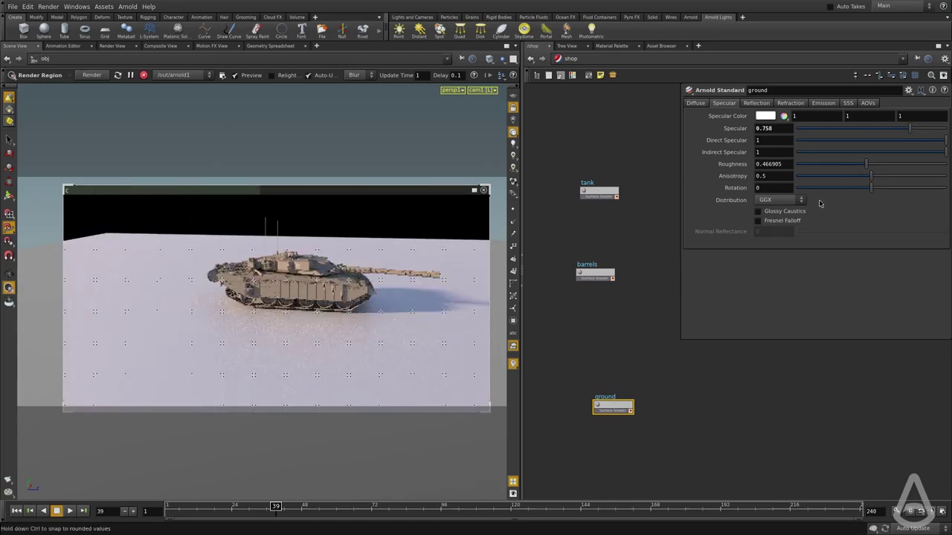
left_click(757, 221)
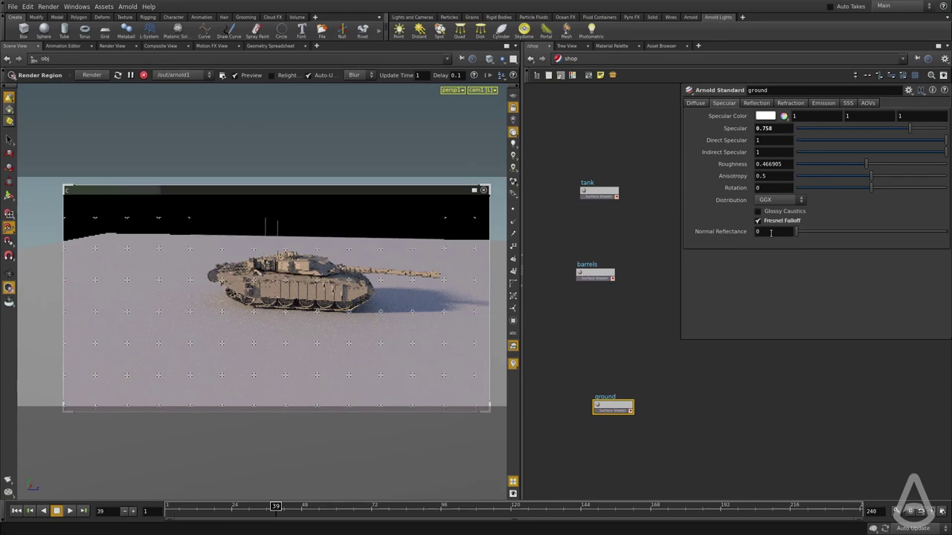
left_click_drag(796, 232, 842, 232)
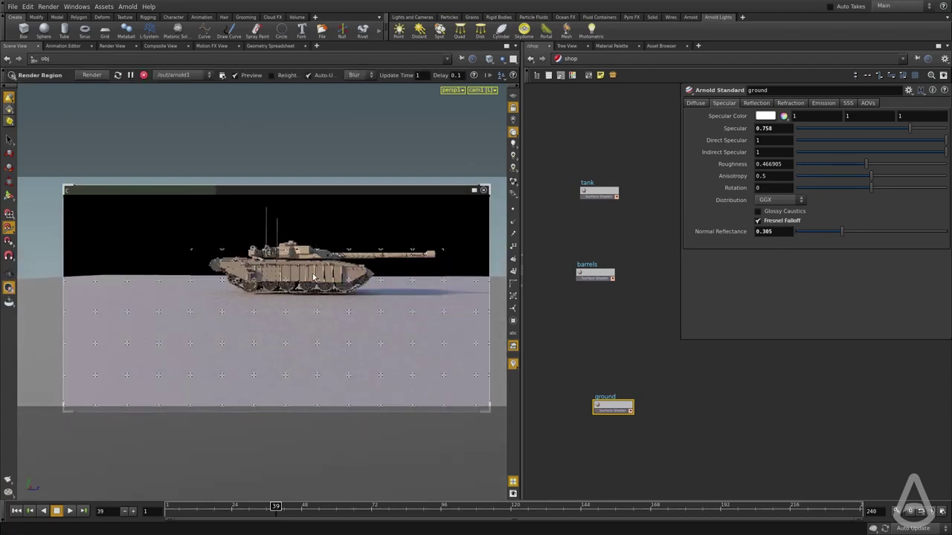
left_click(697, 104)
left_click_drag(858, 129, 796, 131)
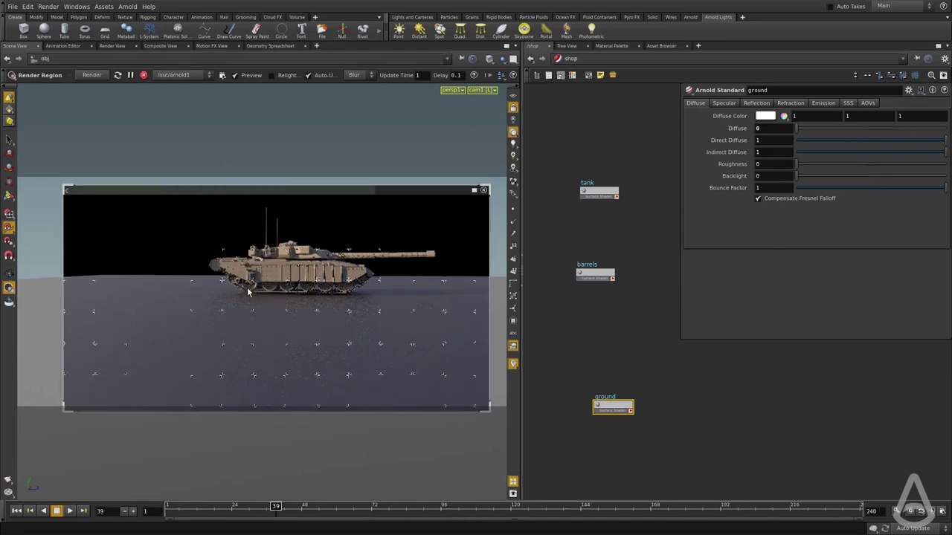
Reduce the ground shader's specular roughness to 0.126 to sharpen the tank's reflection in the render region.
key("Escape")
left_click(263, 288)
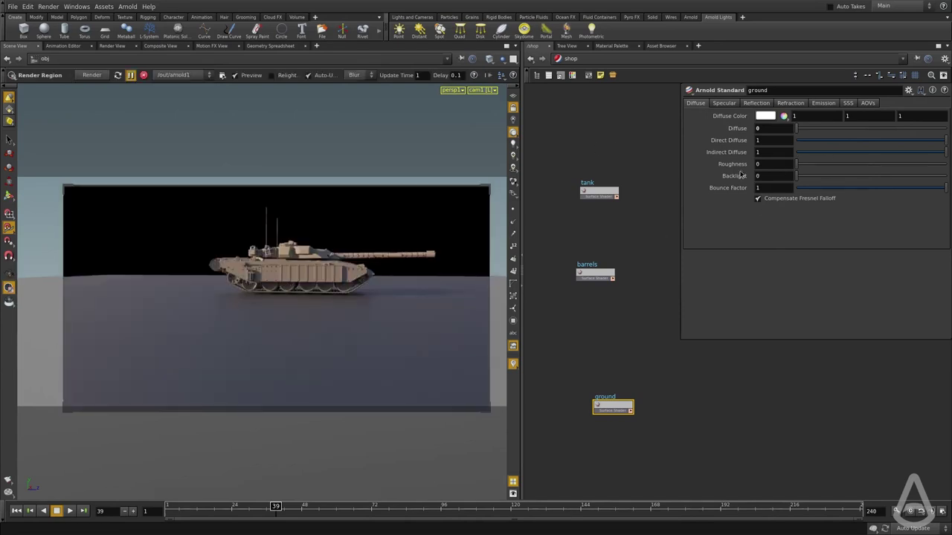
left_click(724, 103)
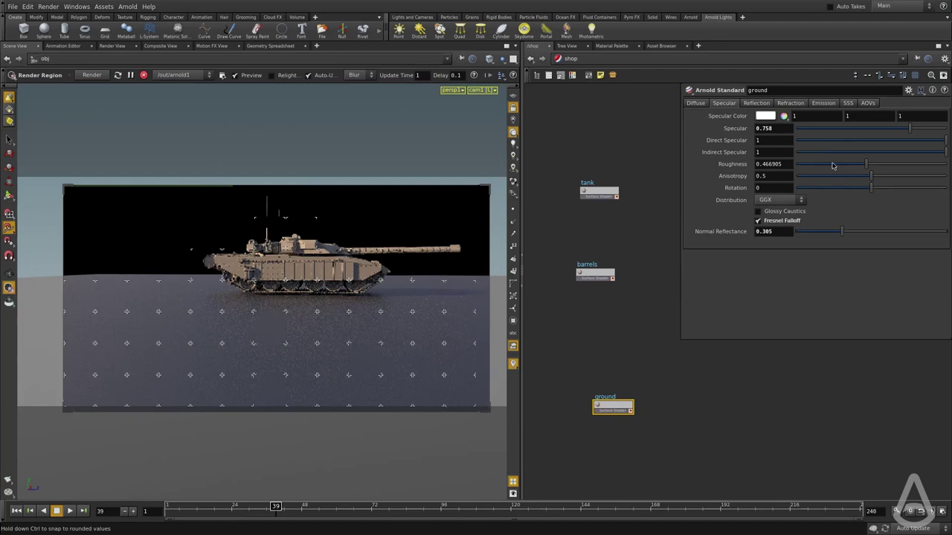
left_click(825, 167)
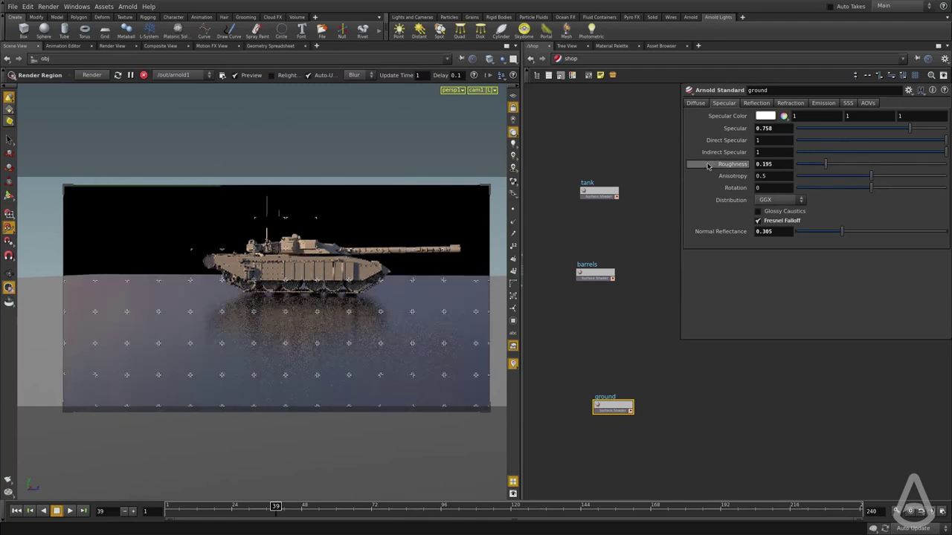
left_click(816, 167)
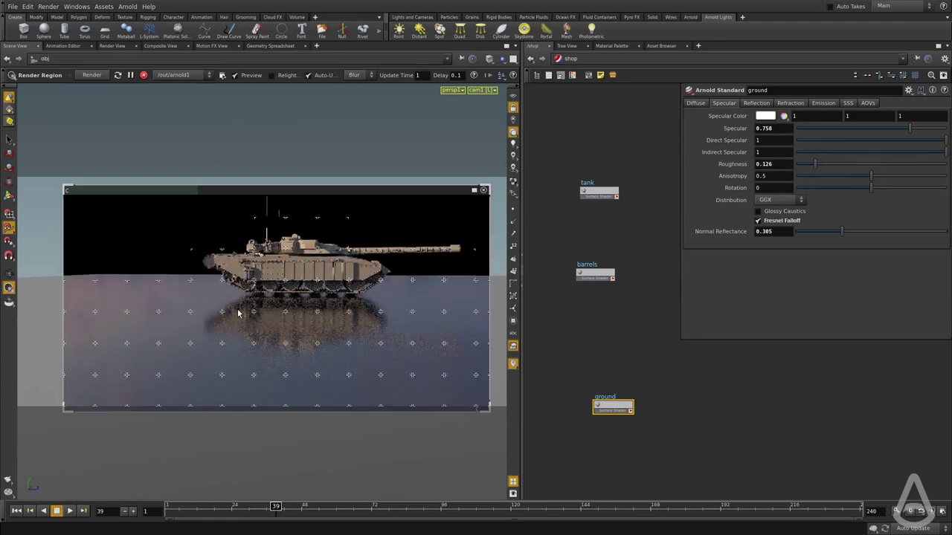
Examine the ground's reflections from several angles around the tank in the render region, and close the region with no shader selected.
key("Escape")
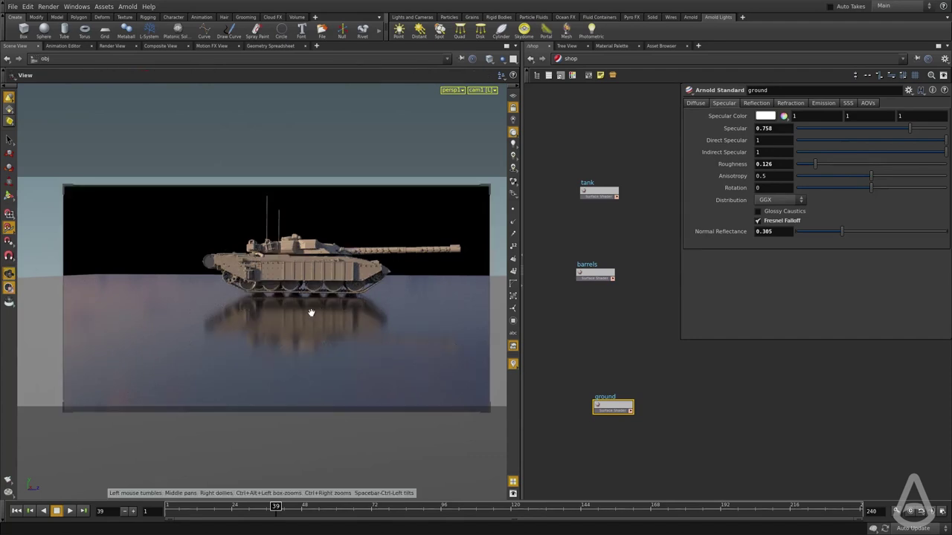
left_click_drag(169, 353, 139, 355)
key("Return")
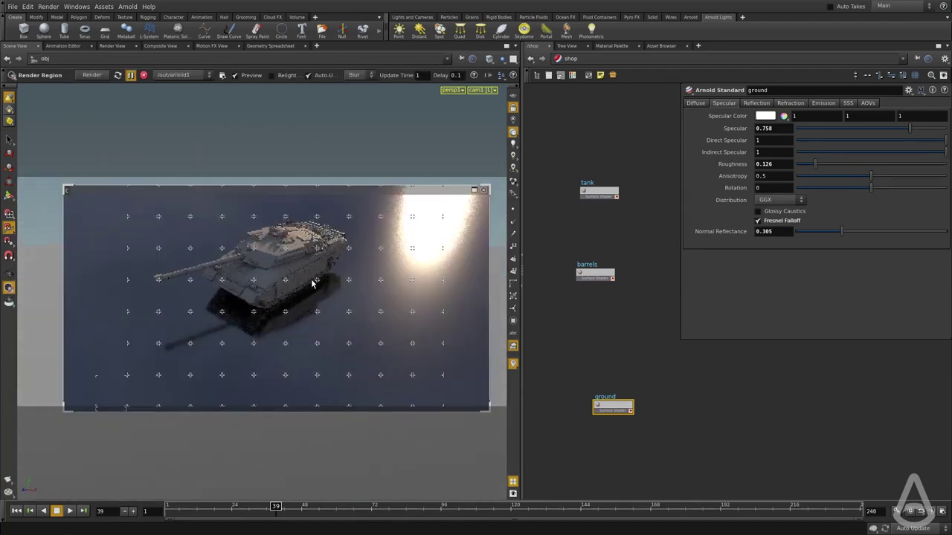
key("Escape")
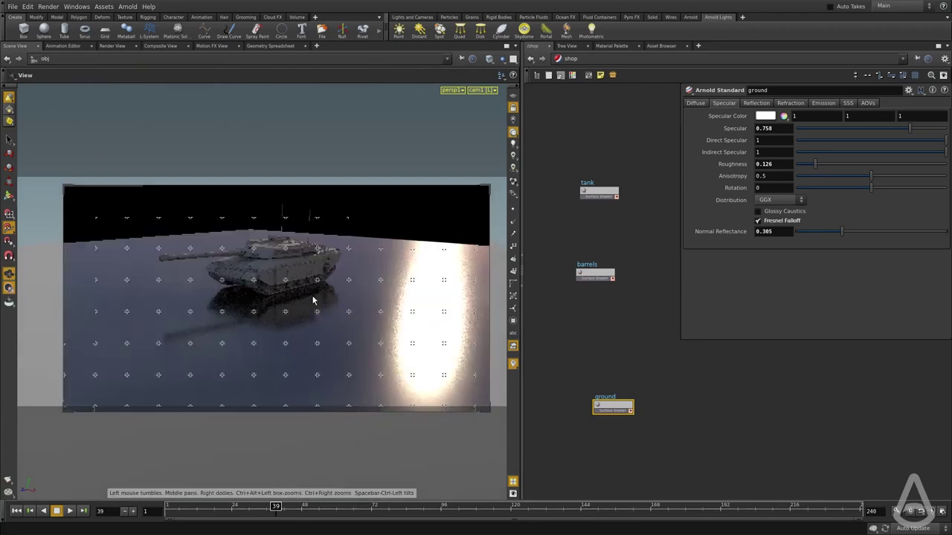
key("Return")
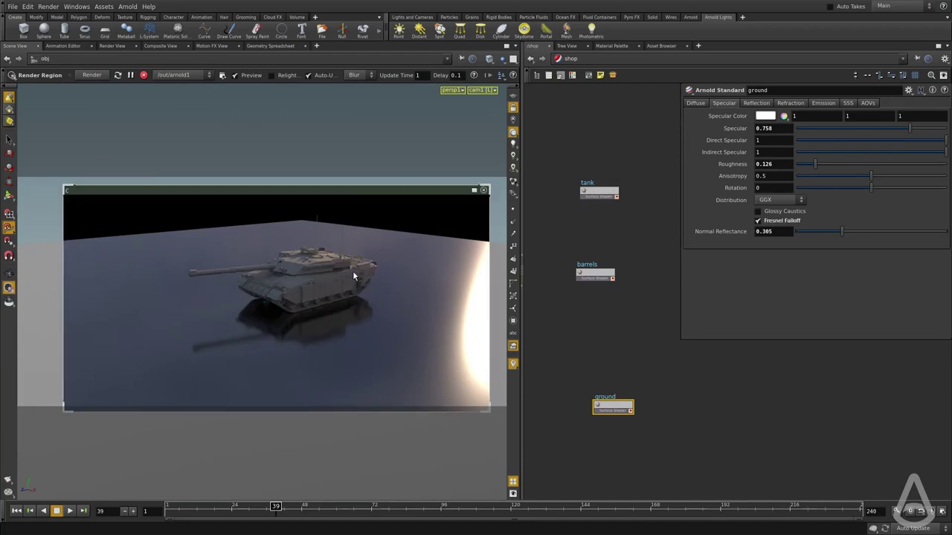
left_click(483, 191)
left_click(573, 239)
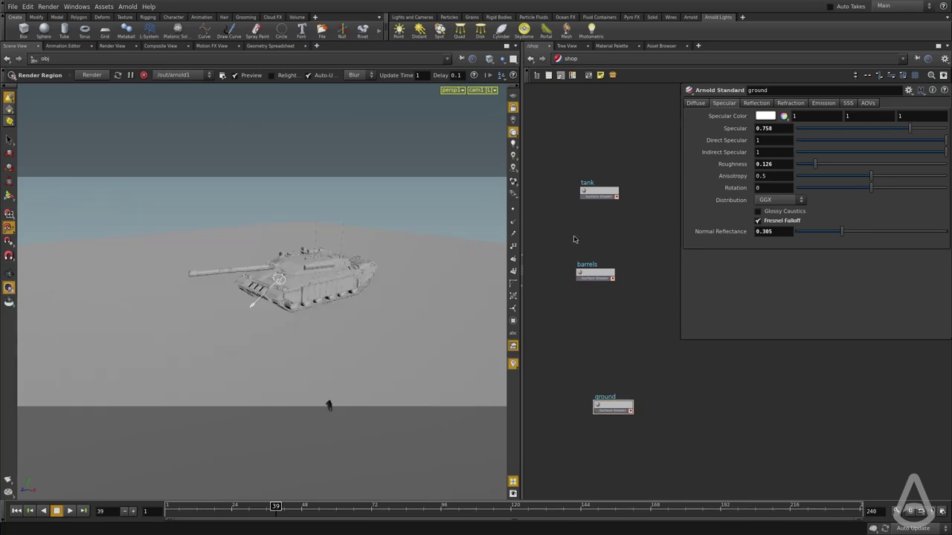